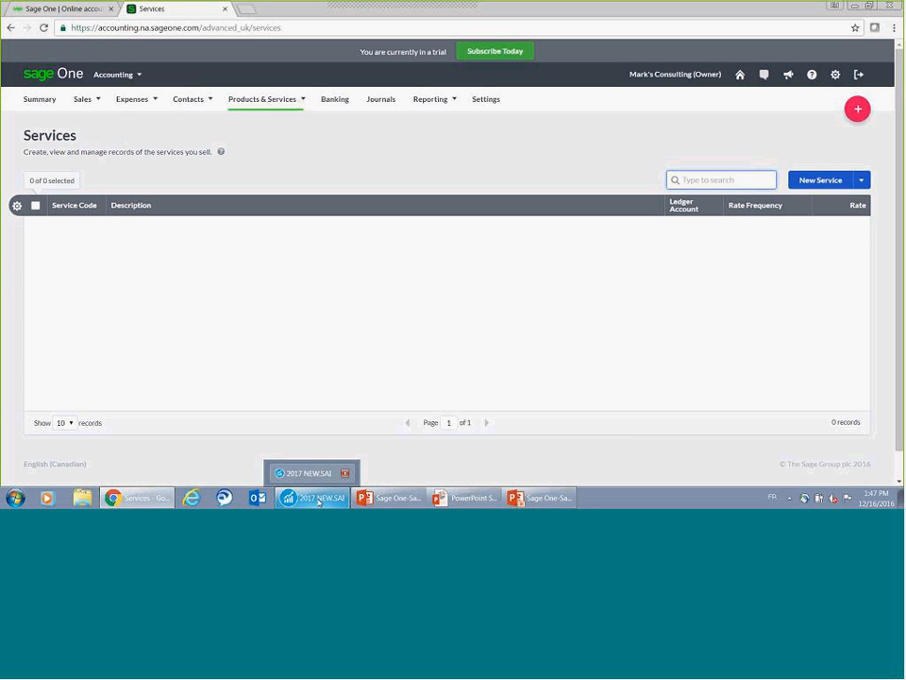
- Switch to Sage 50, start setting up the Sage One connection, and allow Sage 50 access to the Sage One account data
click(306, 498)
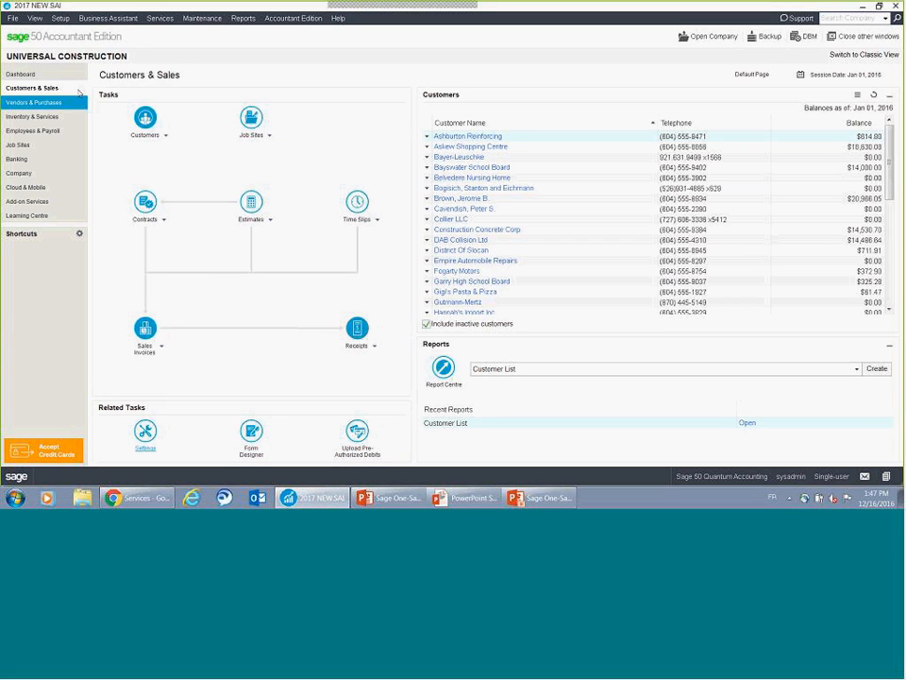
click(11, 18)
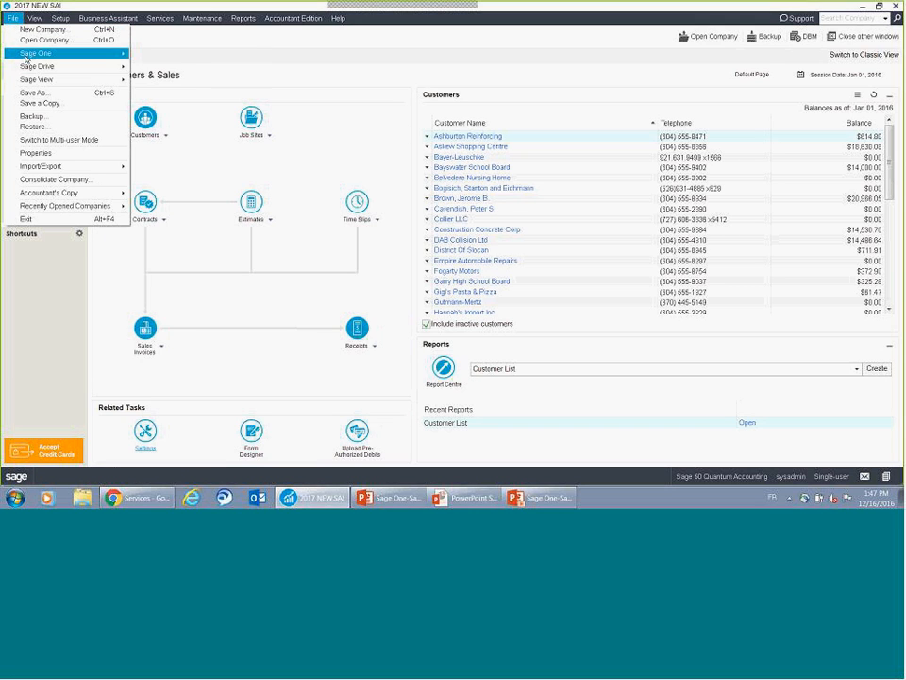
mouse_move(26, 57)
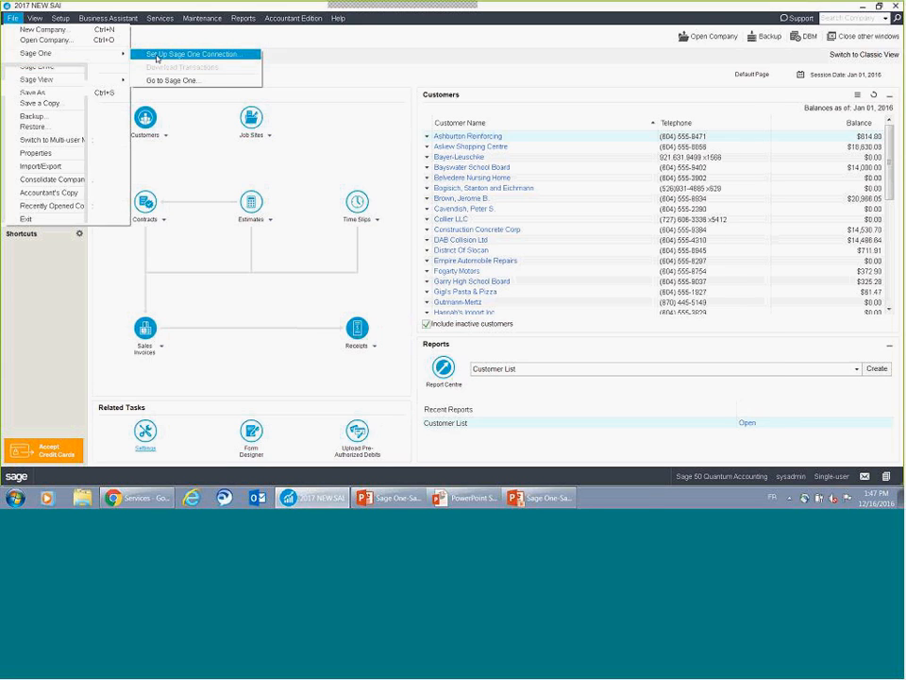
click(156, 56)
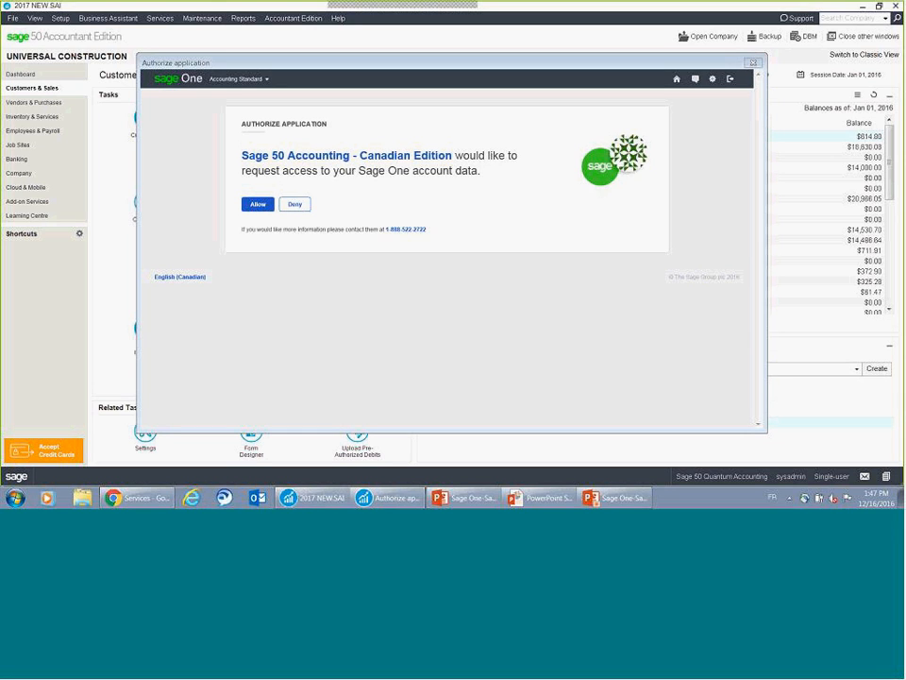
click(261, 205)
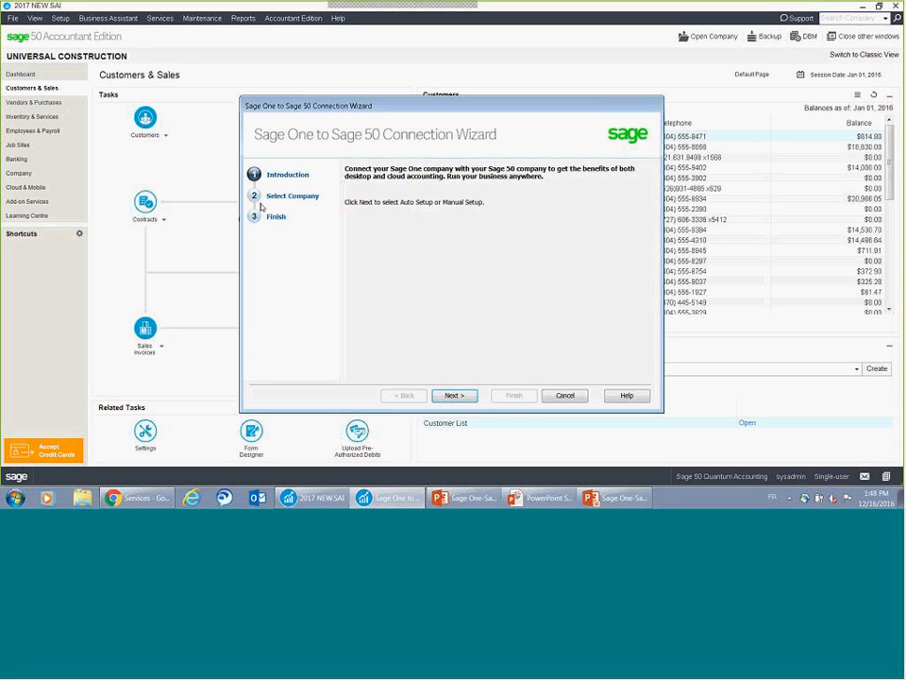
- Choose Mark's Consulting as the Sage One company with Manual Setup and continue to the account matching stage
click(453, 397)
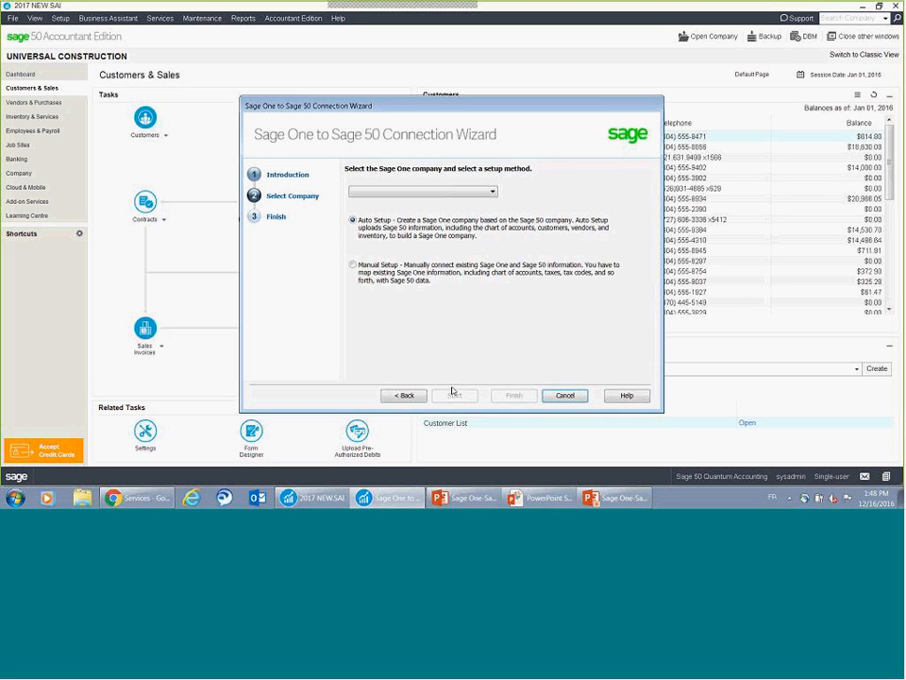
click(491, 193)
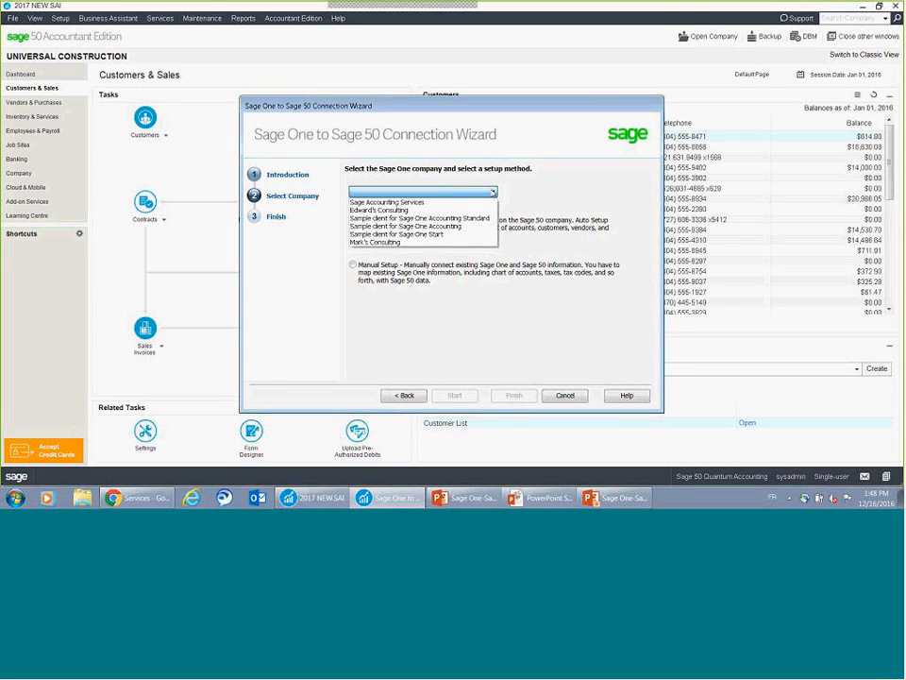
click(423, 243)
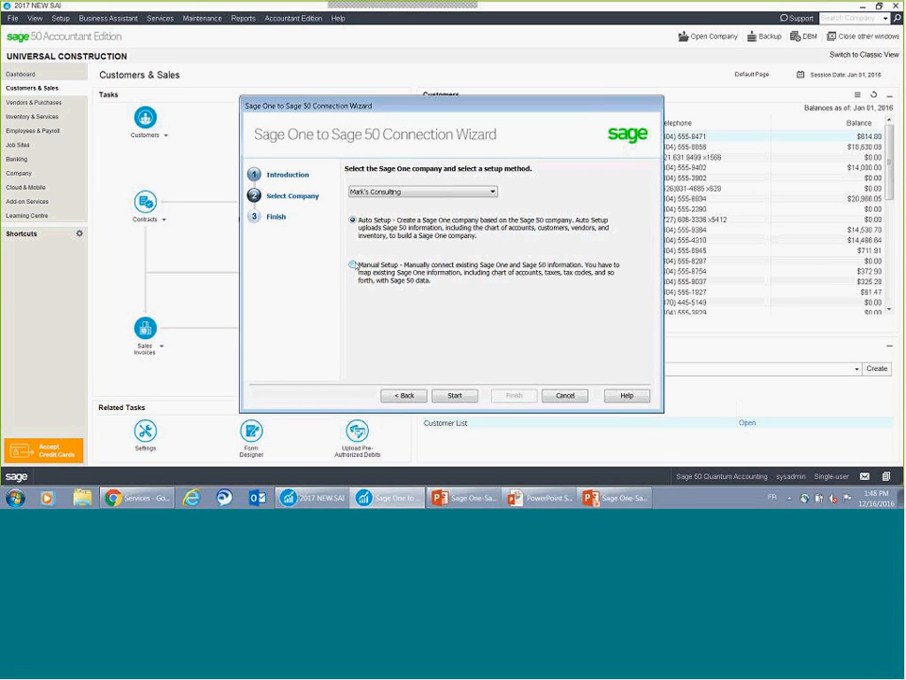
click(353, 264)
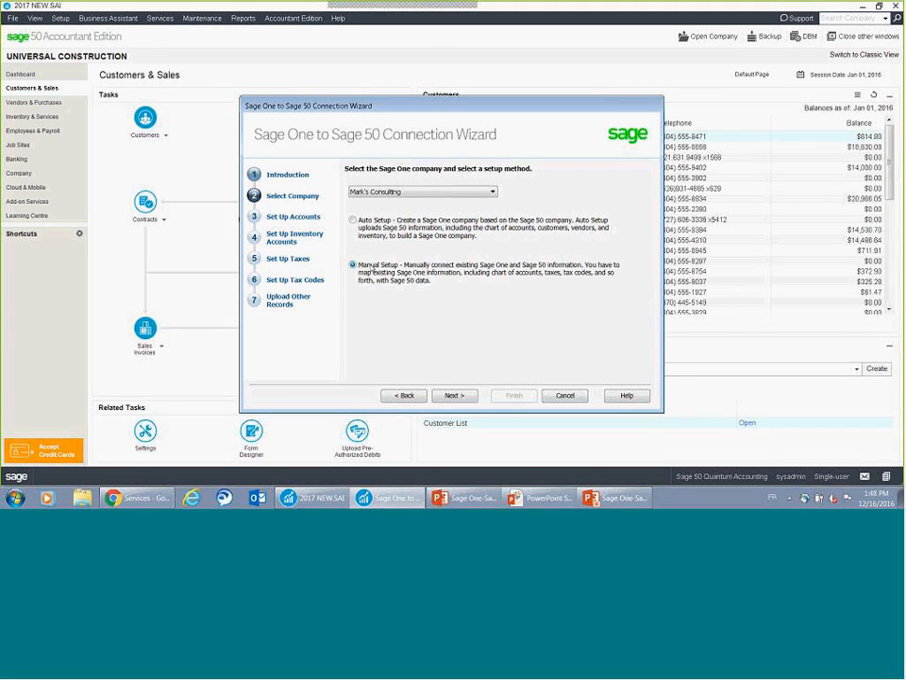
click(455, 396)
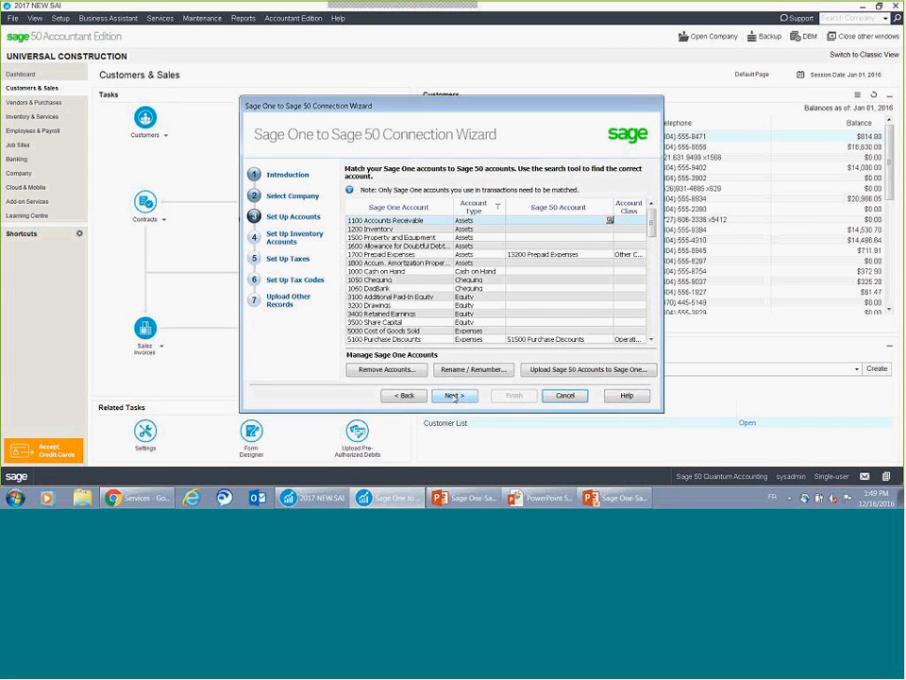
- Remove all the selected unmapped accounts from Sage One and review the removal summary
click(387, 369)
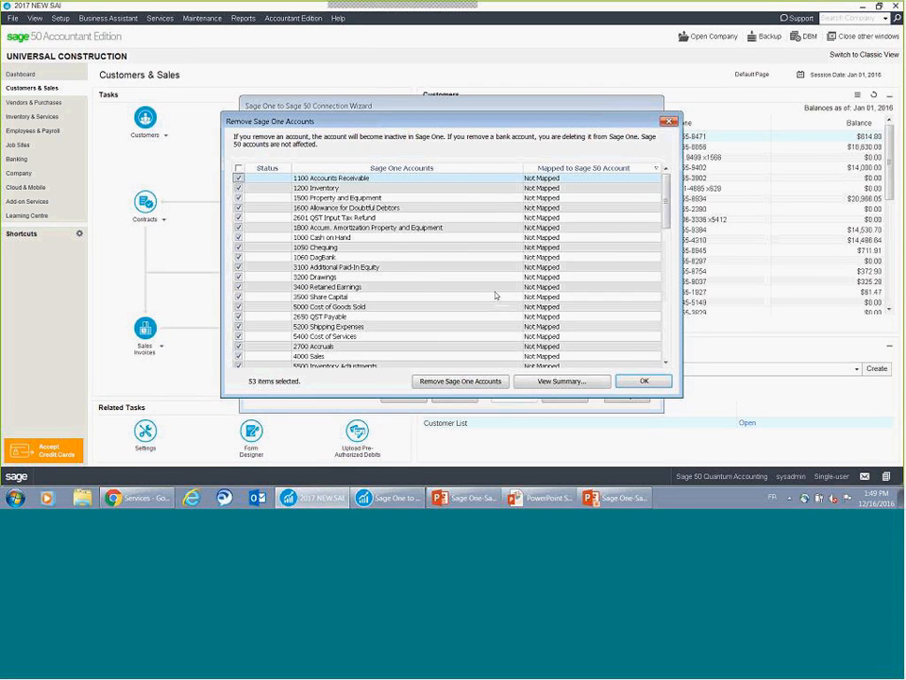
click(471, 386)
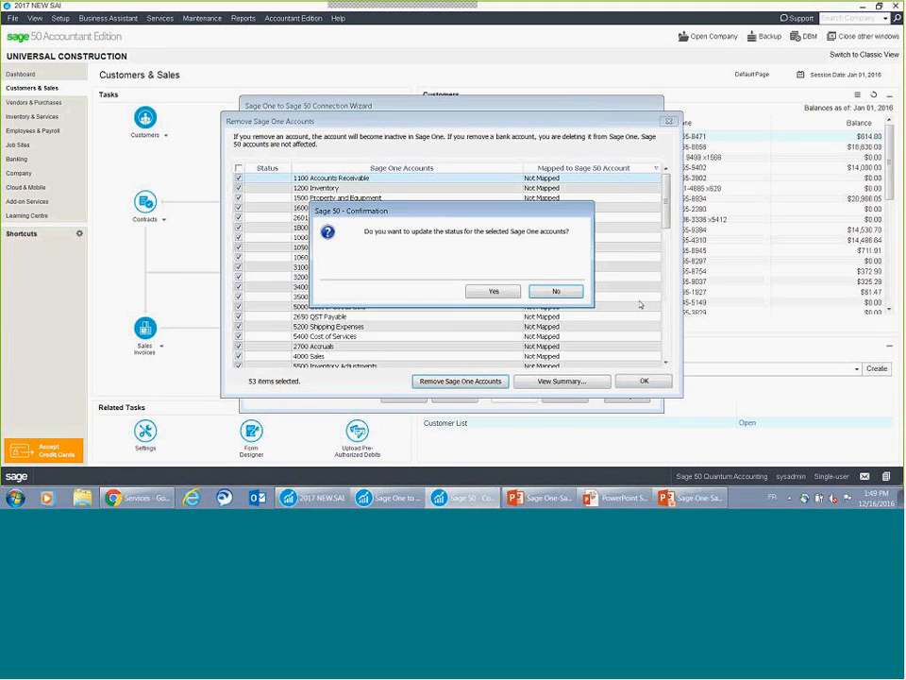
click(493, 290)
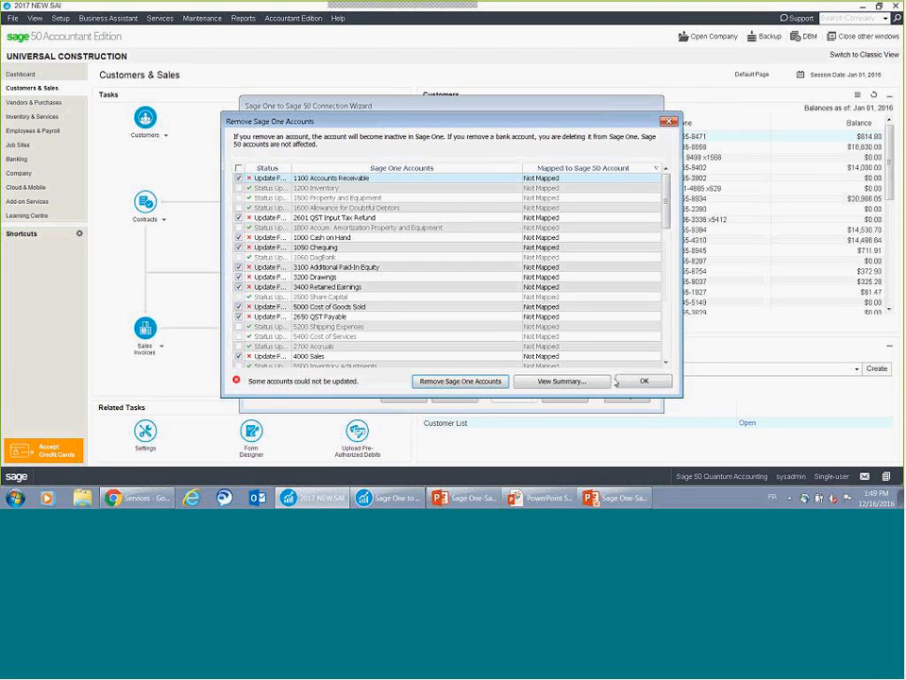
click(563, 381)
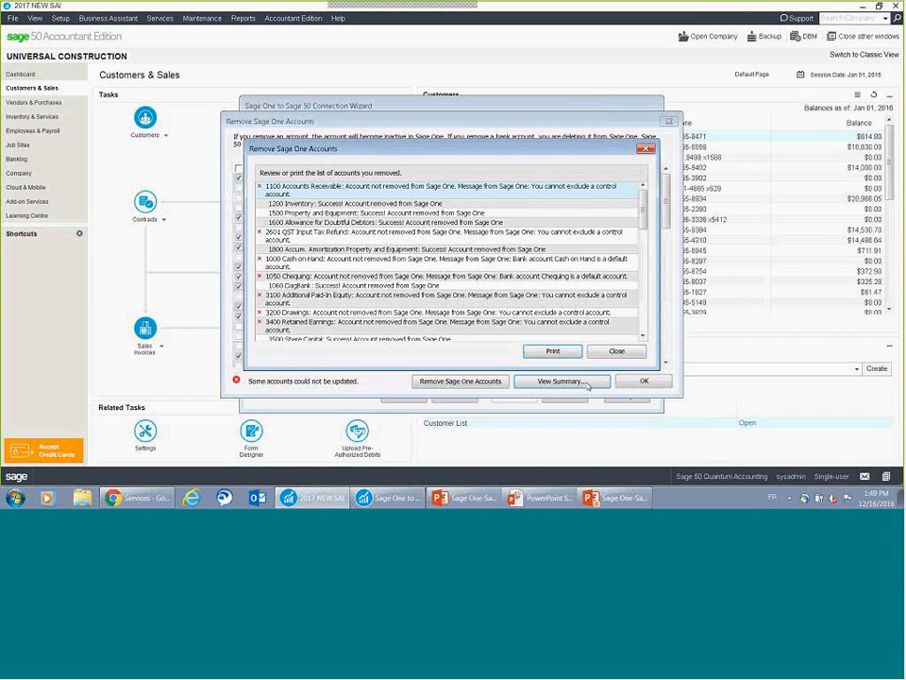
click(633, 354)
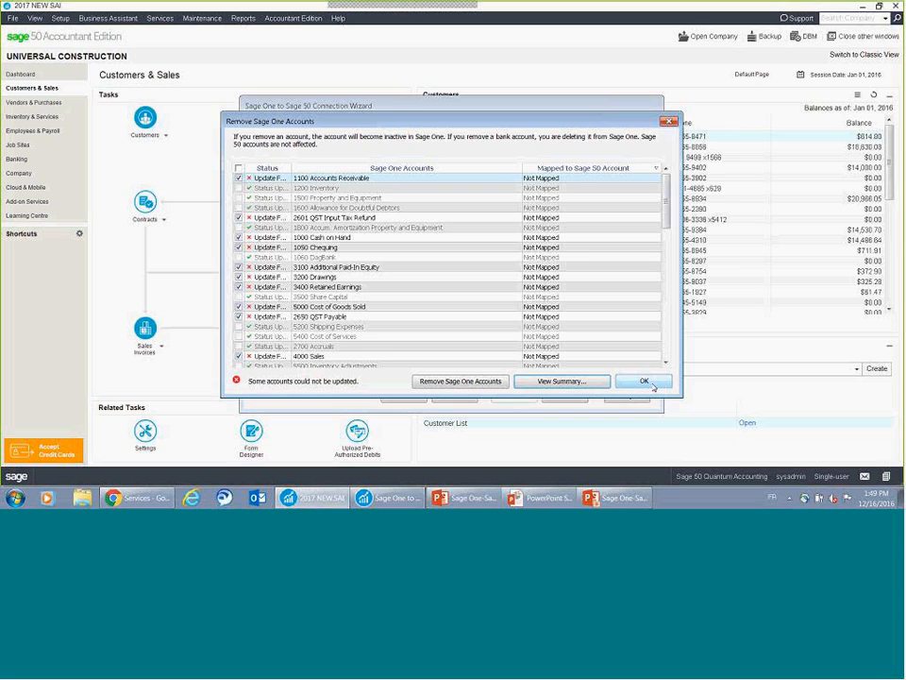
click(645, 381)
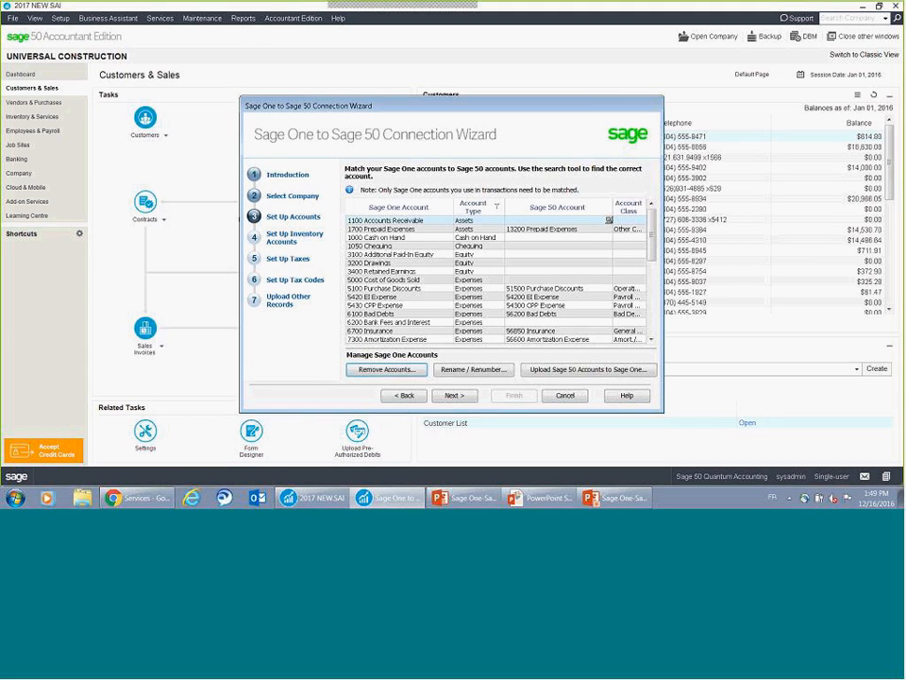
click(583, 374)
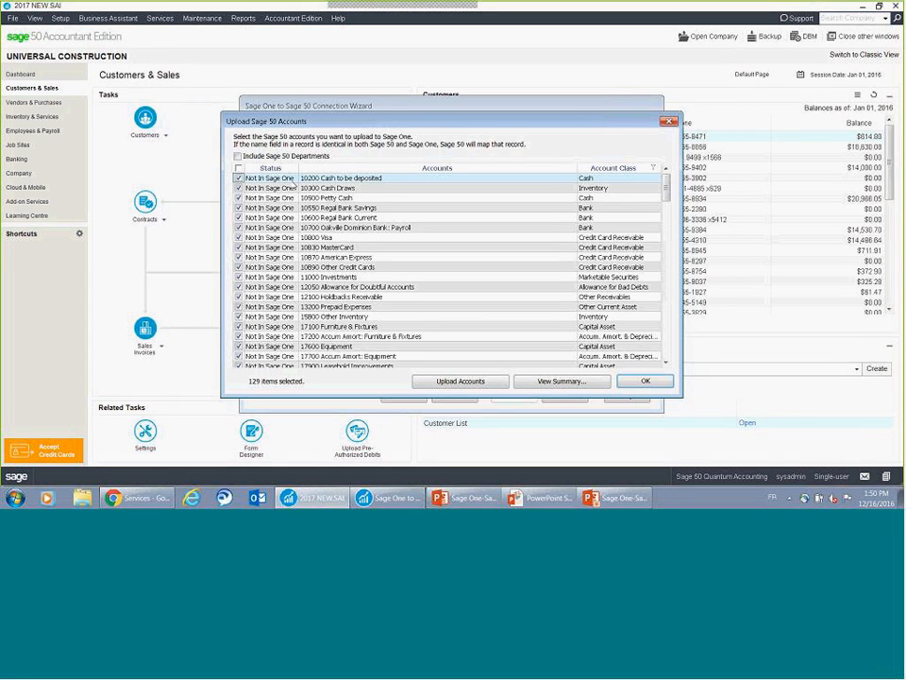
click(238, 157)
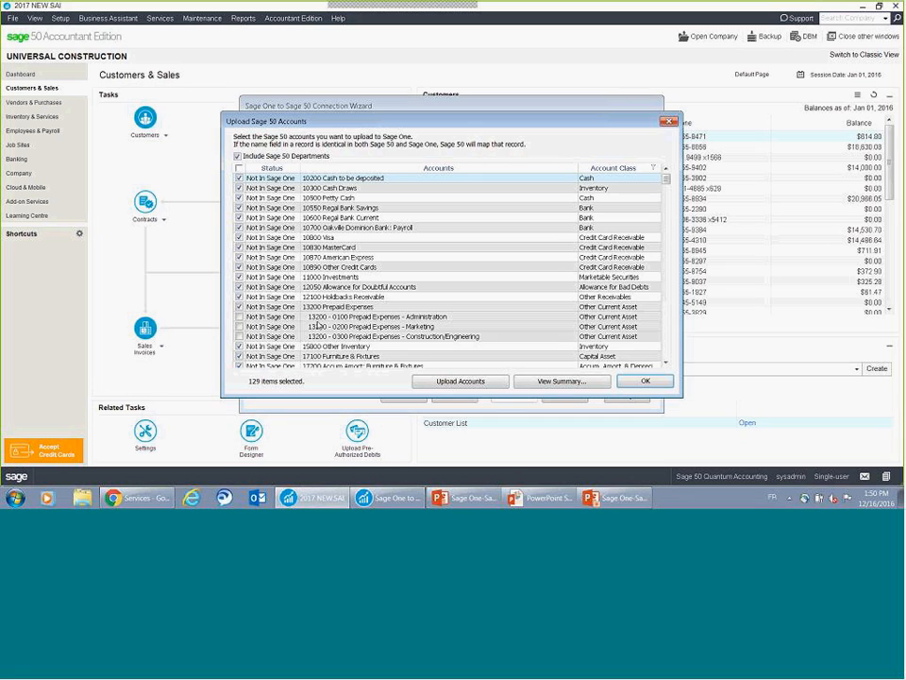
click(238, 157)
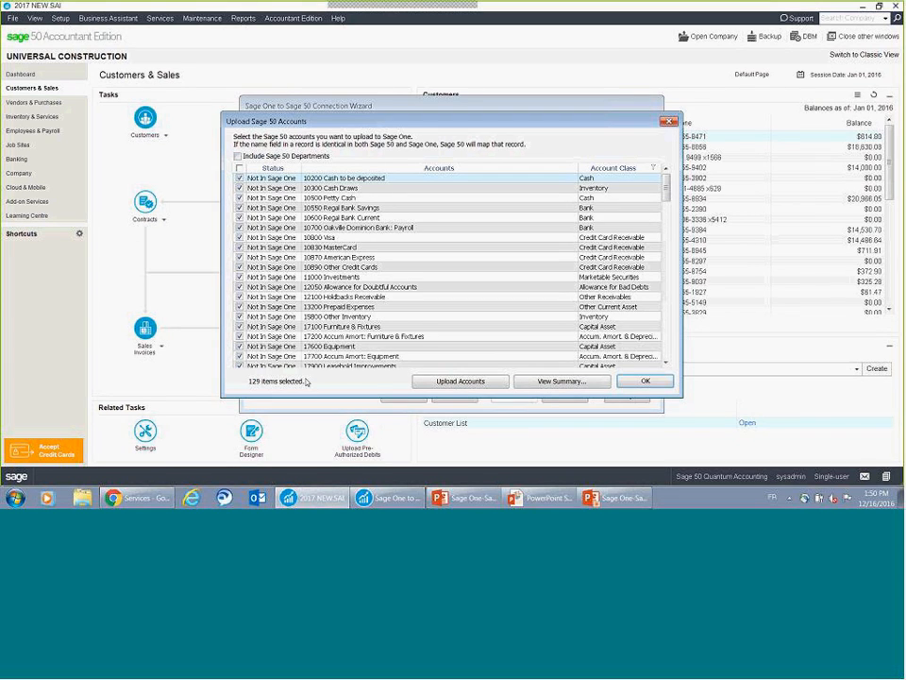
click(645, 381)
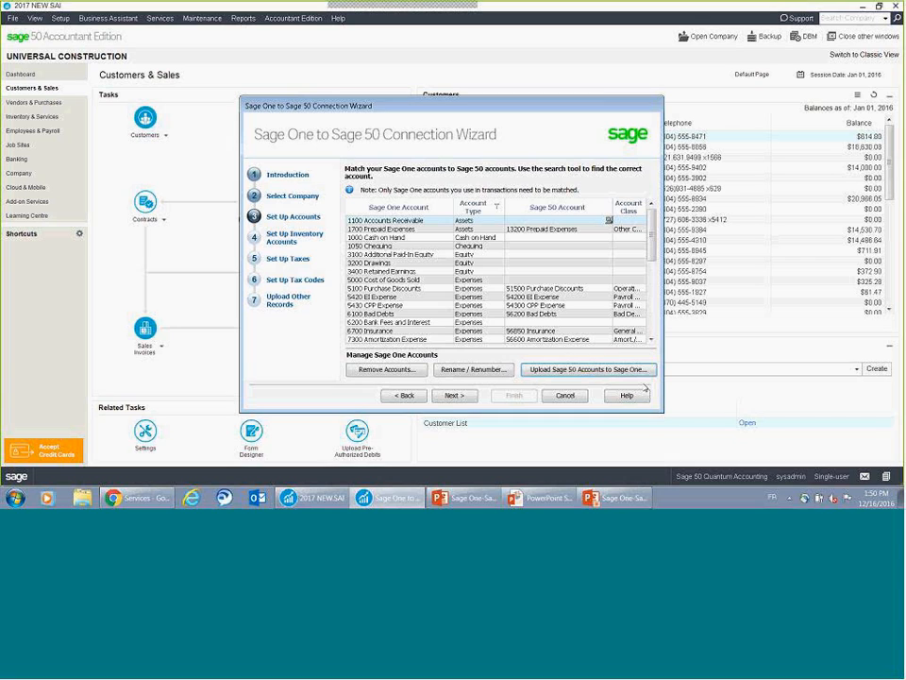
- Upload all the selected Sage 50 accounts to Sage One without including departments
click(566, 369)
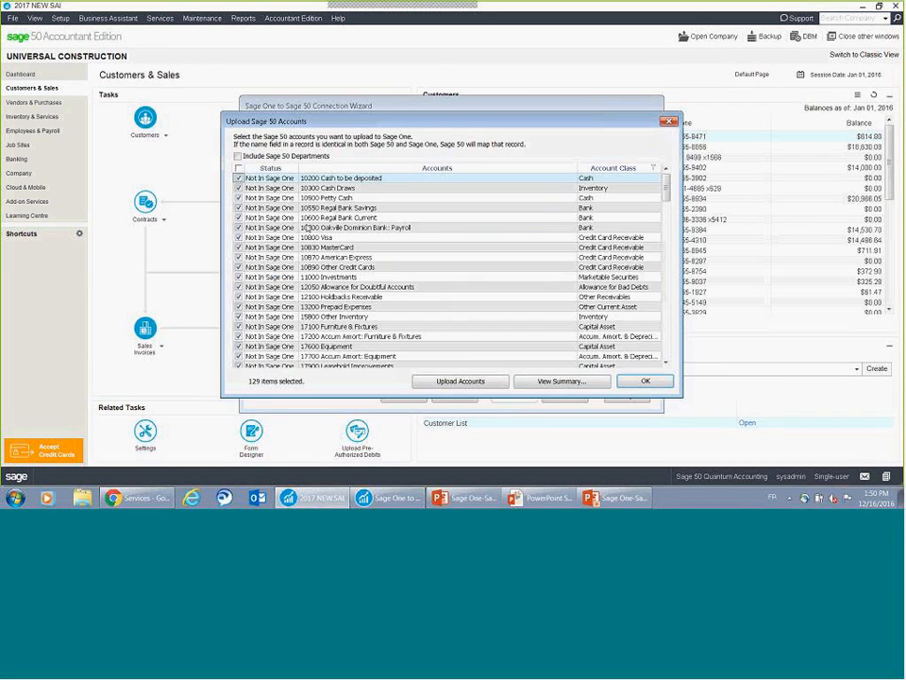
click(461, 381)
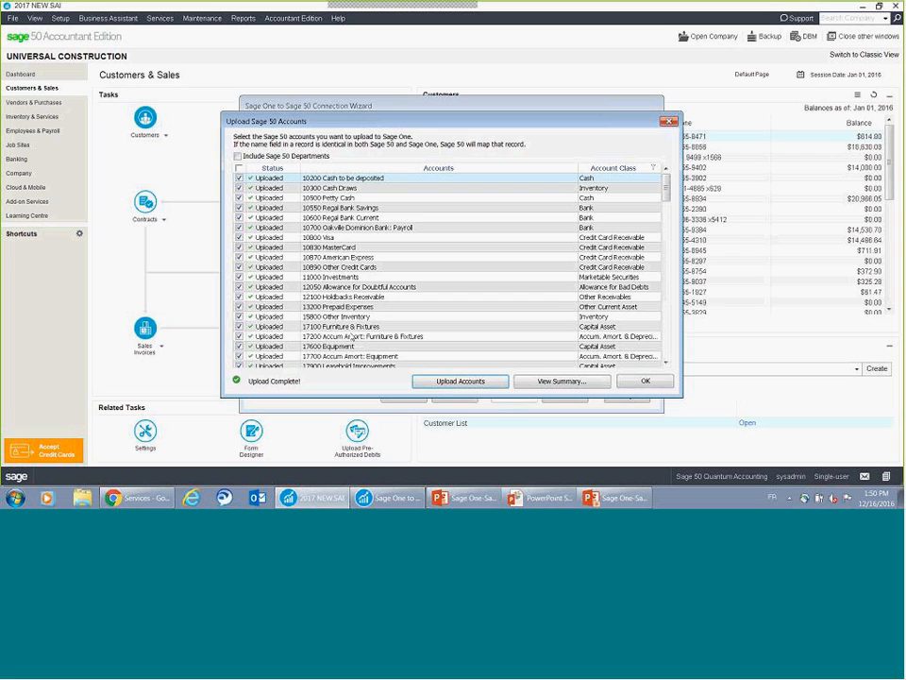
click(644, 381)
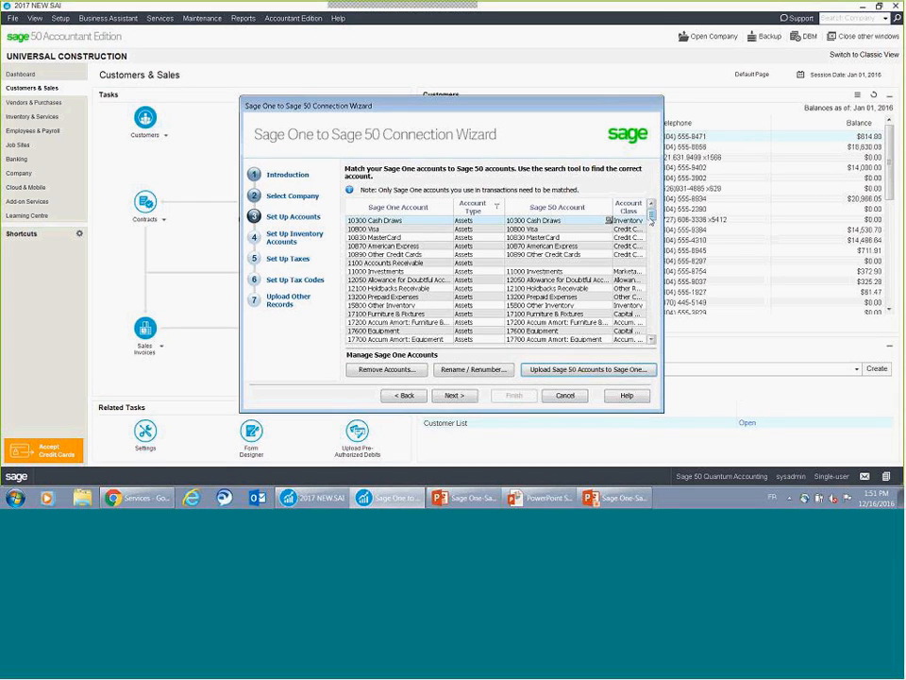
- Match the Sage One account 1050 Chequing to the Sage 50 account 10600 Regal Bank Current
drag(650, 217, 651, 232)
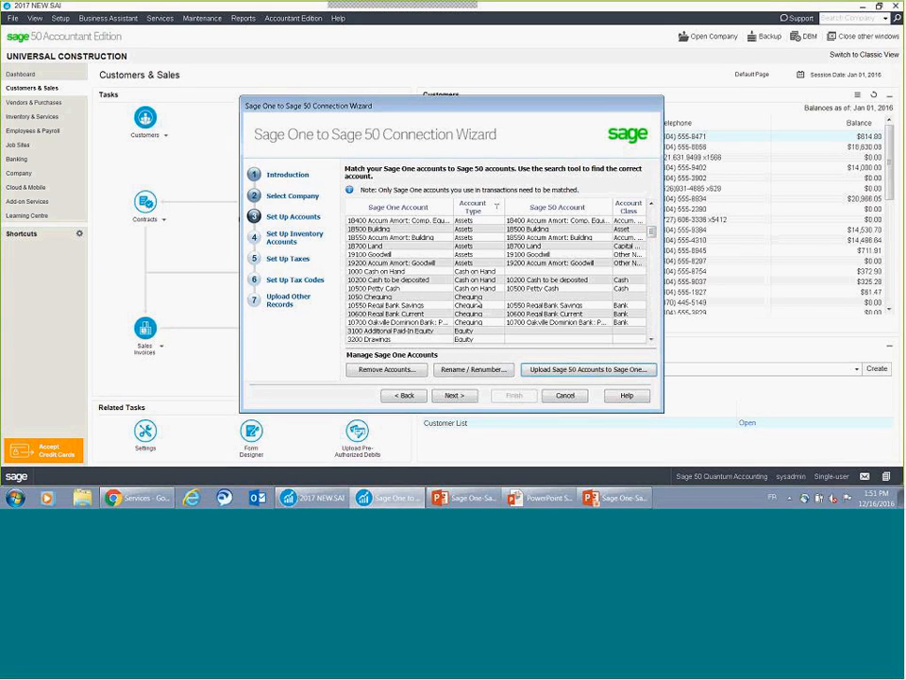
click(522, 297)
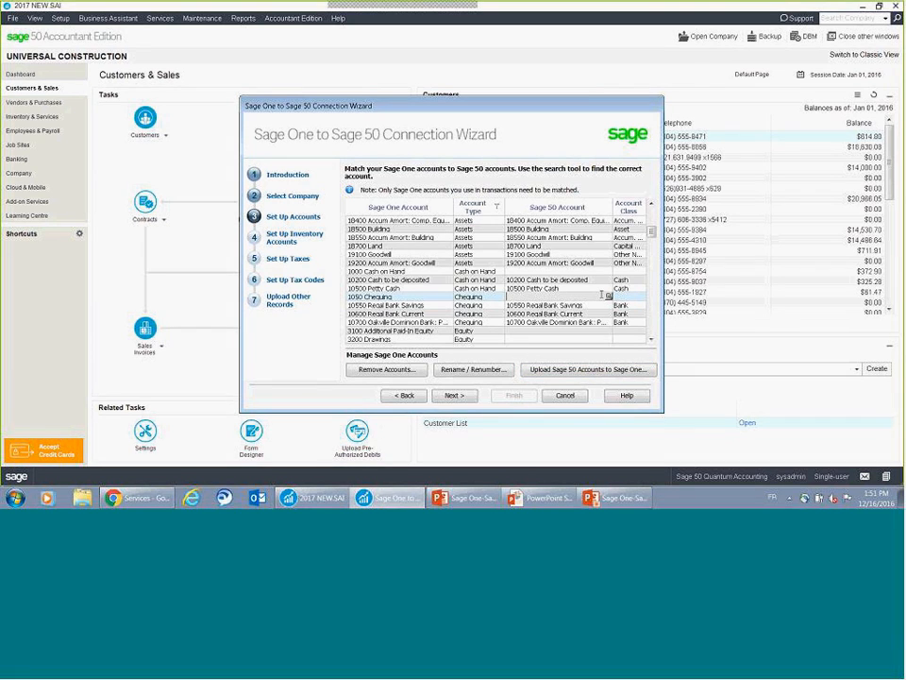
click(609, 297)
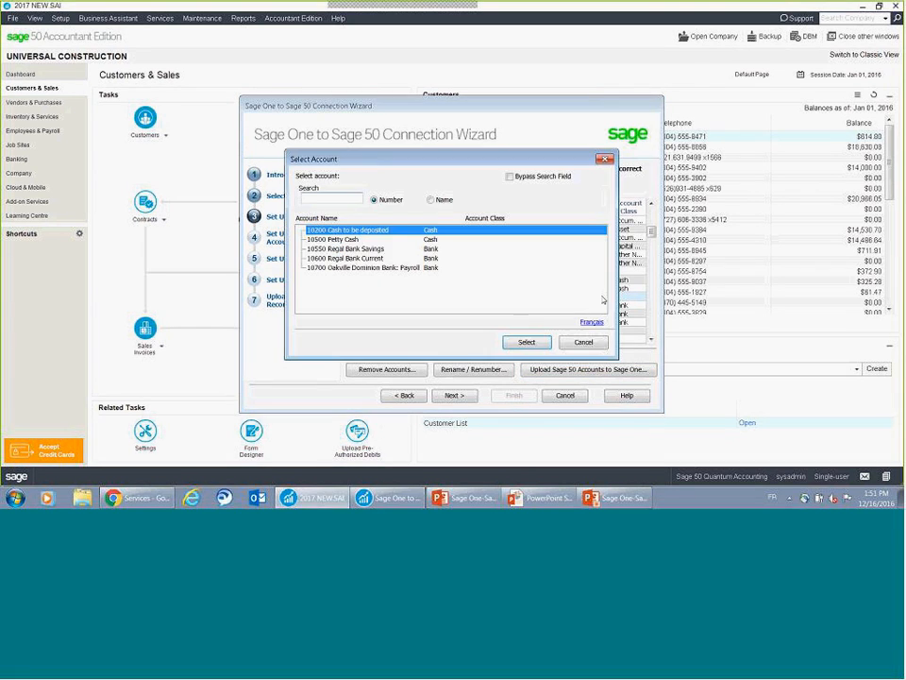
click(364, 258)
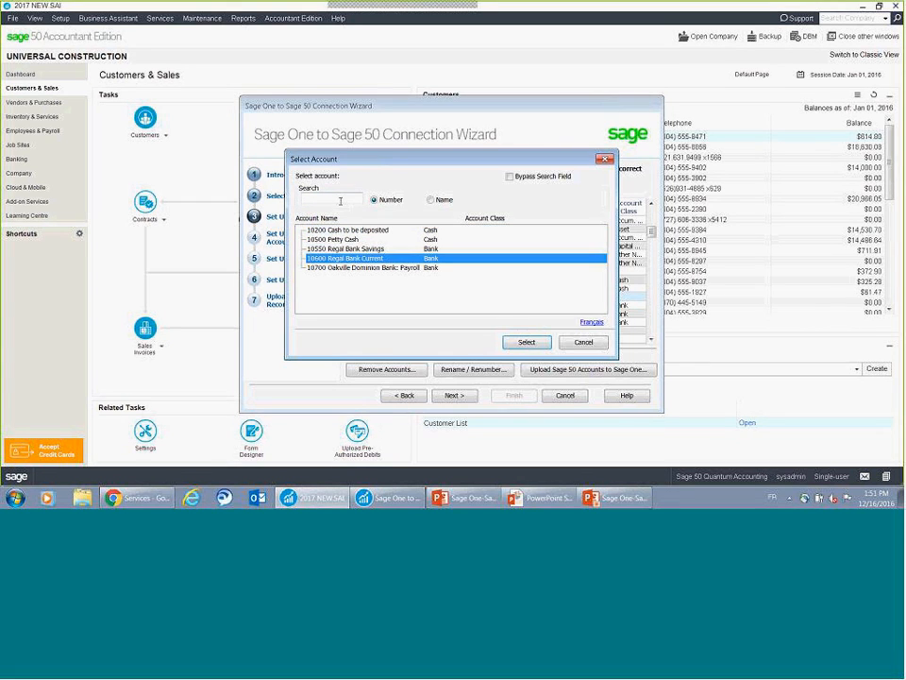
click(525, 342)
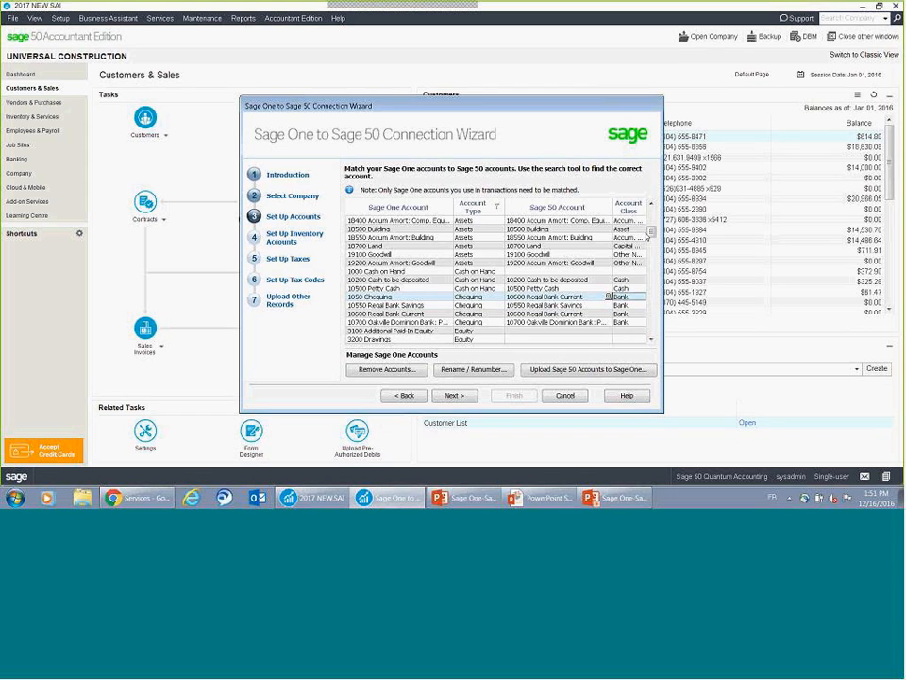
- Check the remaining account matches, then continue past the inventory accounts and taxes stages to the tax code matching
drag(652, 229, 667, 282)
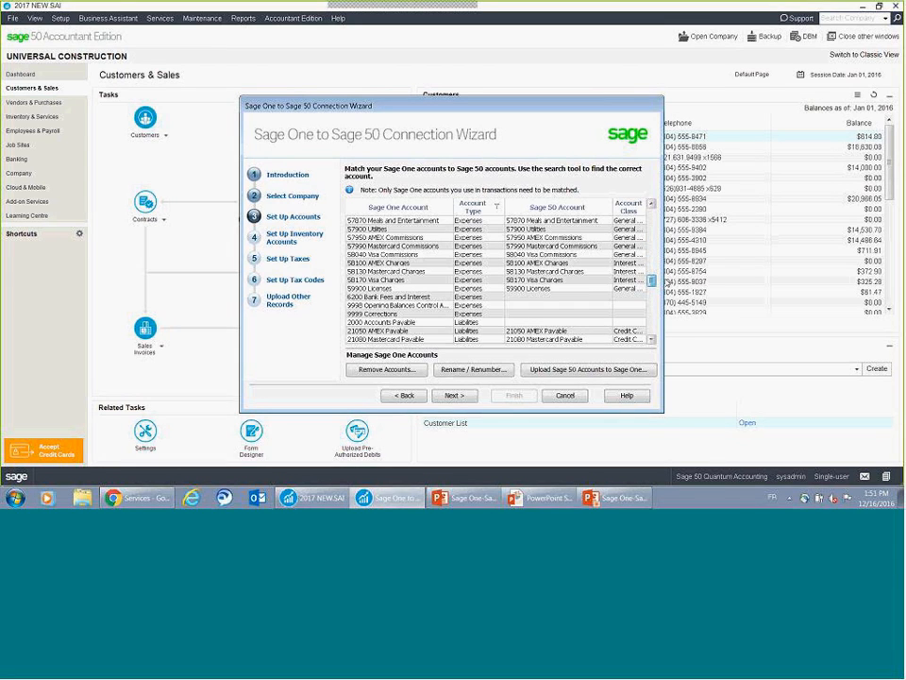
click(455, 396)
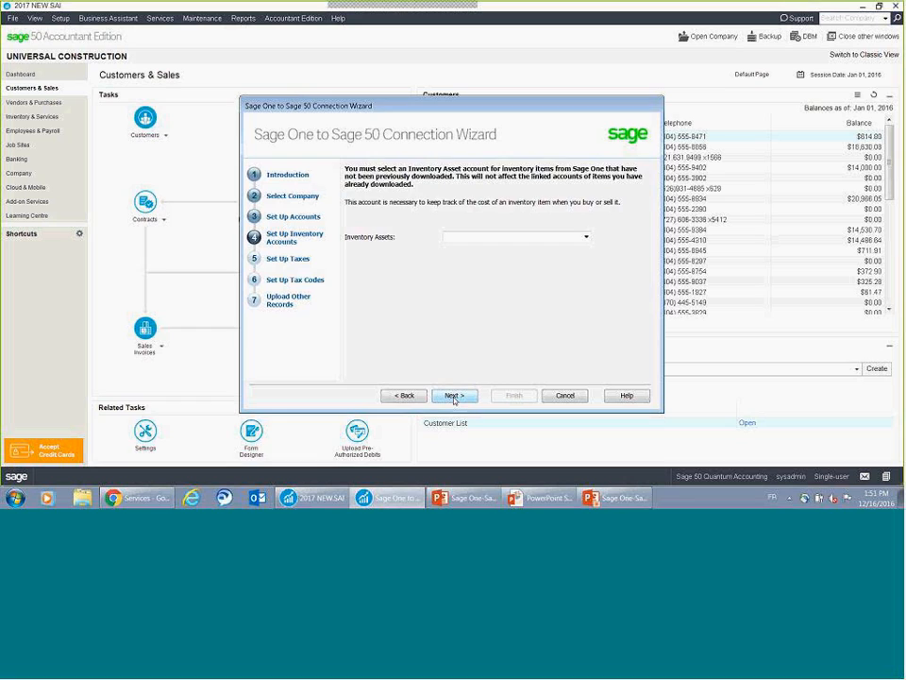
click(454, 397)
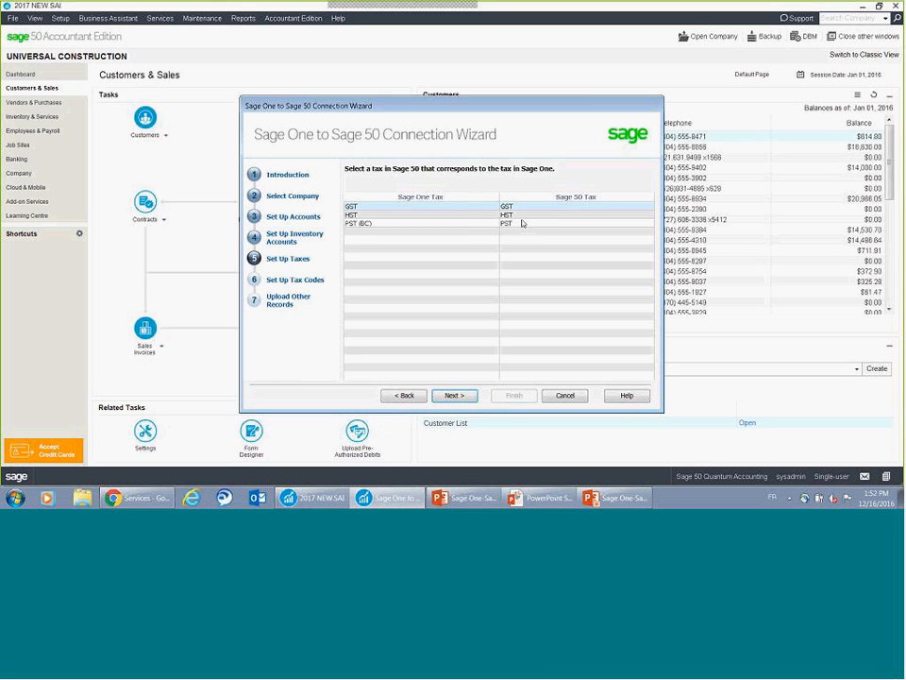
click(456, 396)
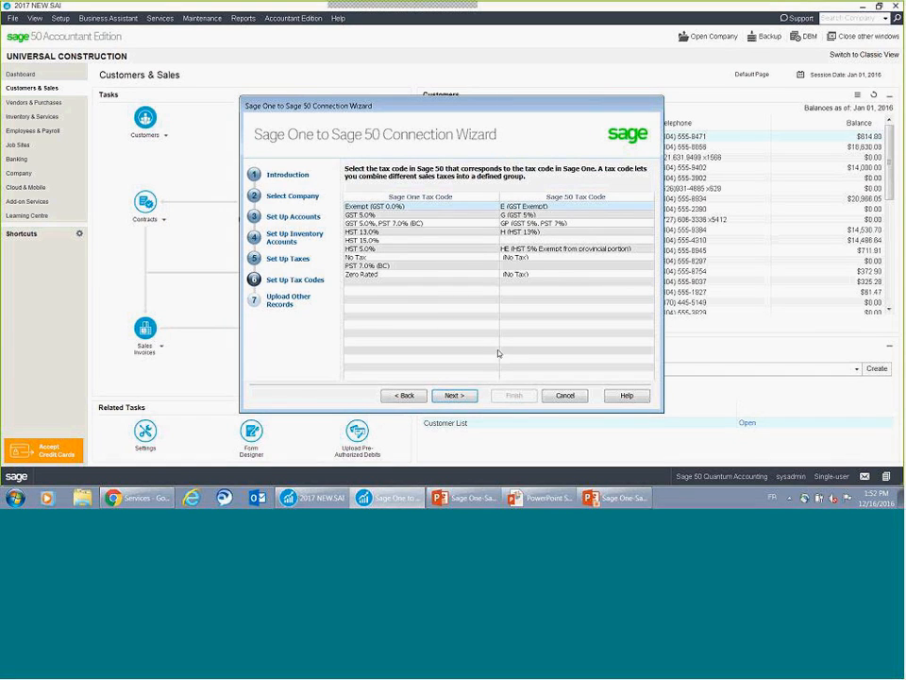
- Check which Sage 50 tax codes are offered for HST 15.0% and keep the blank choice
click(638, 242)
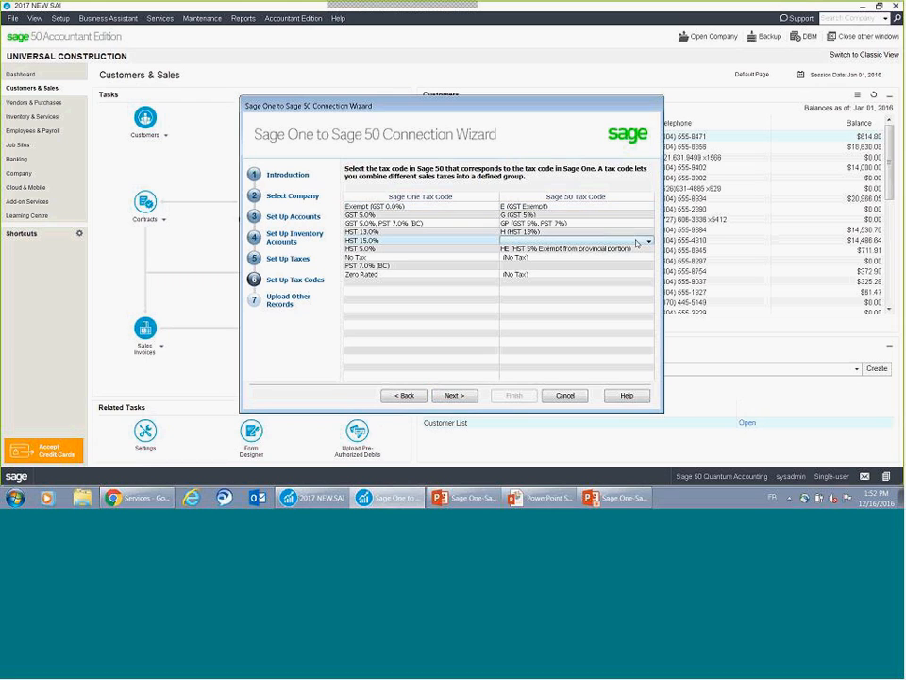
click(648, 243)
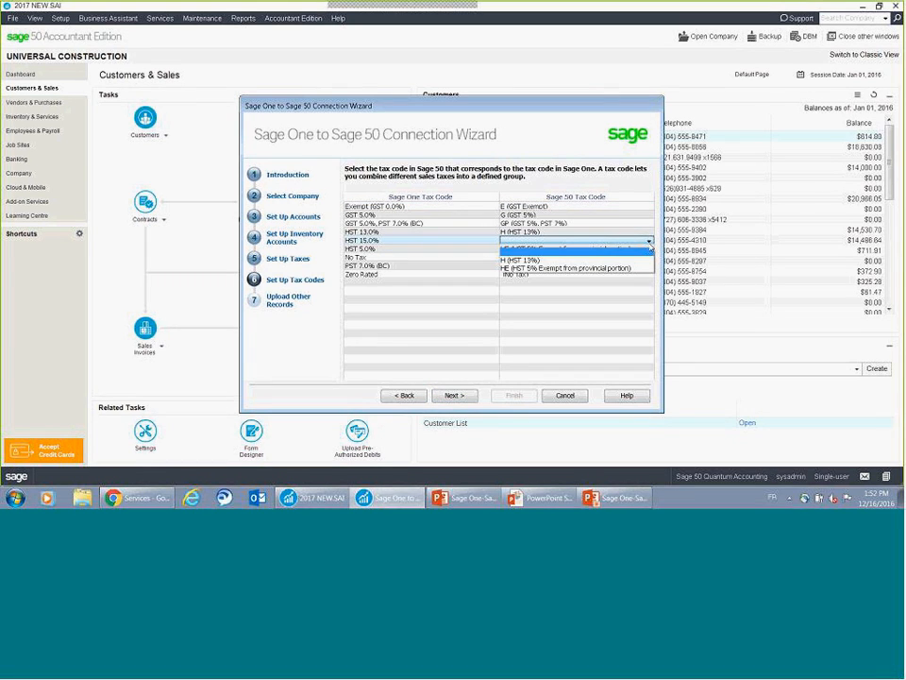
click(642, 251)
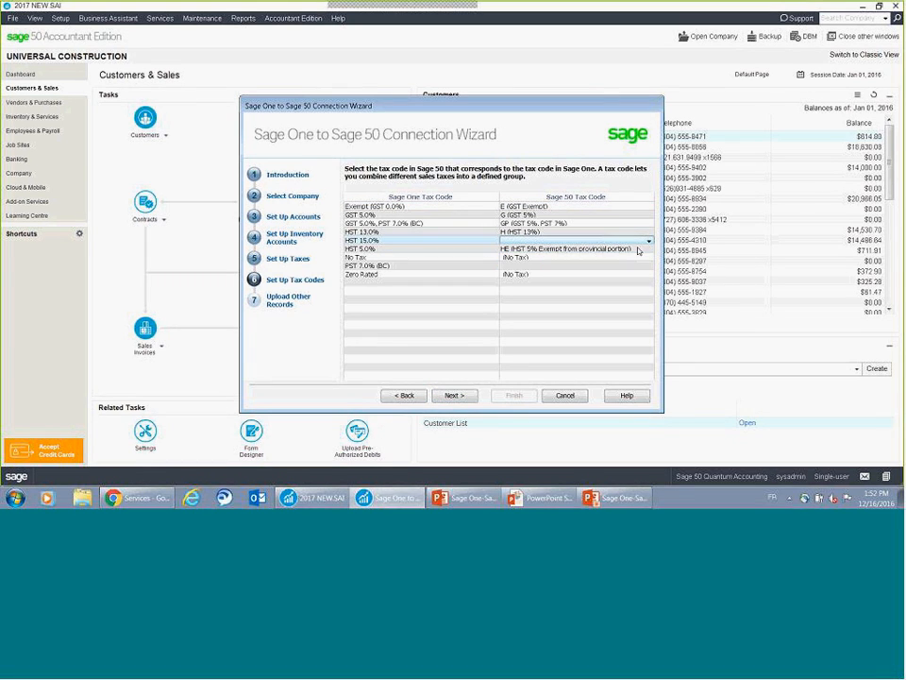
- Continue to the record upload stage and upload all the selected Sage 50 customers to Sage One
click(456, 395)
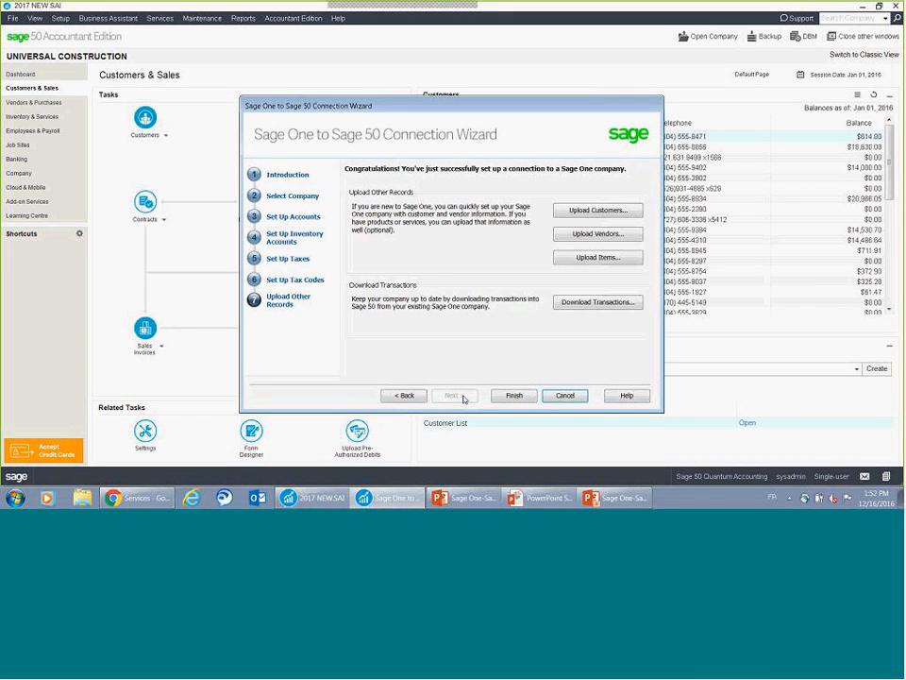
click(590, 211)
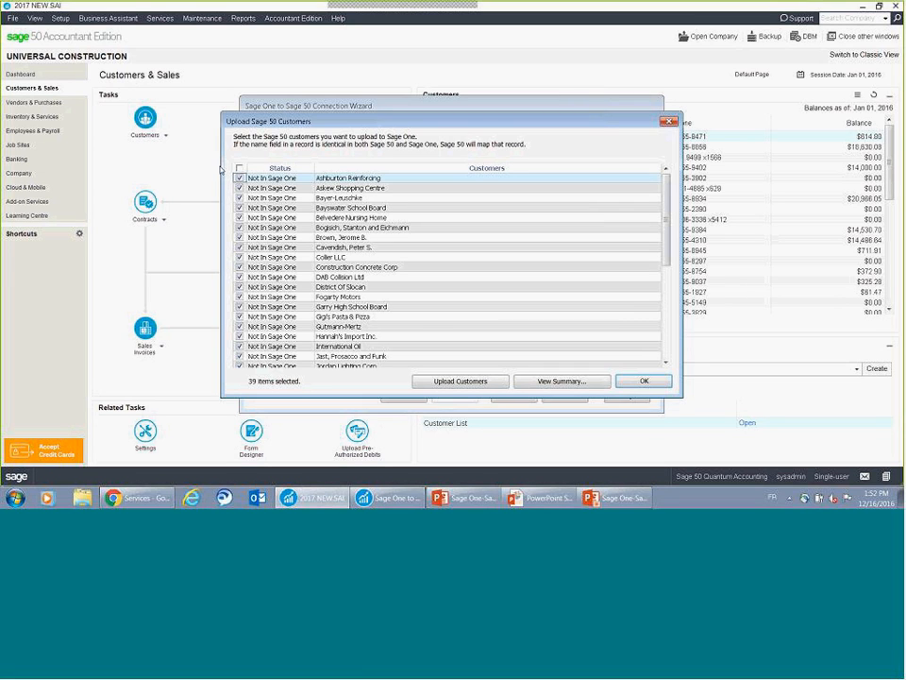
click(461, 382)
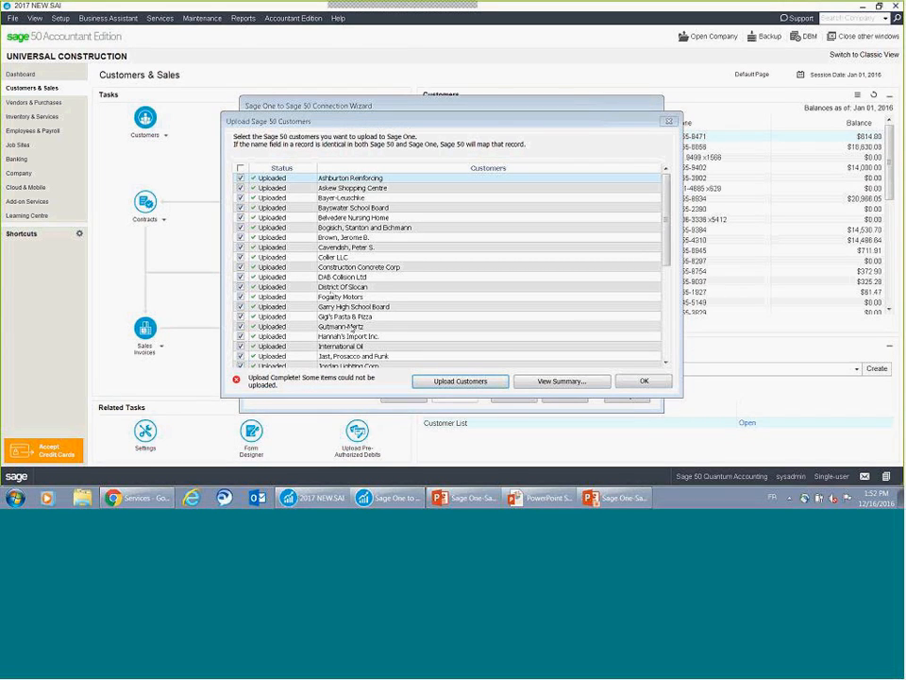
click(640, 382)
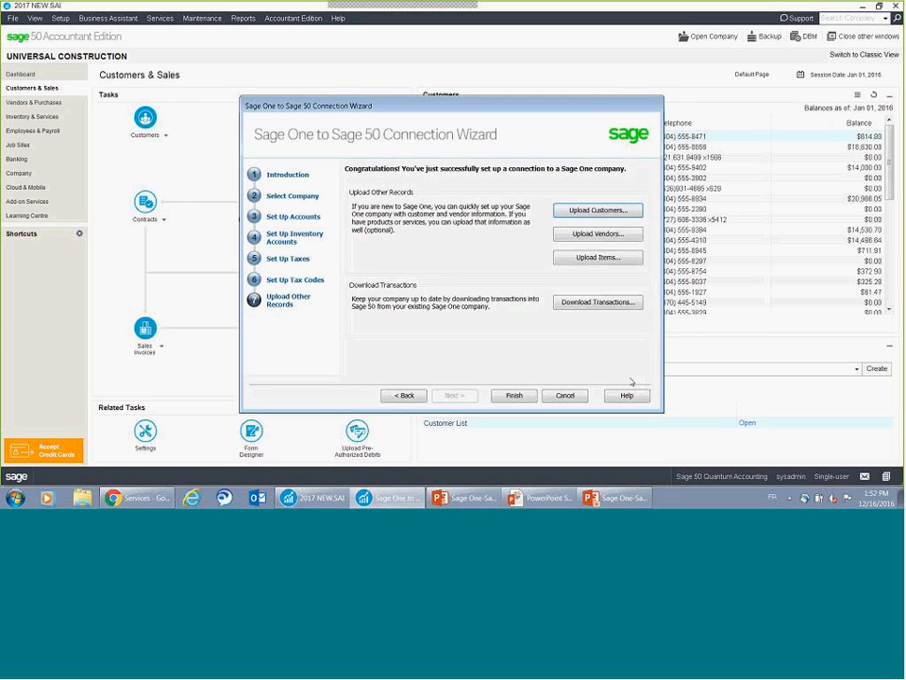
- Upload all the selected Sage 50 vendors to Sage One
click(581, 236)
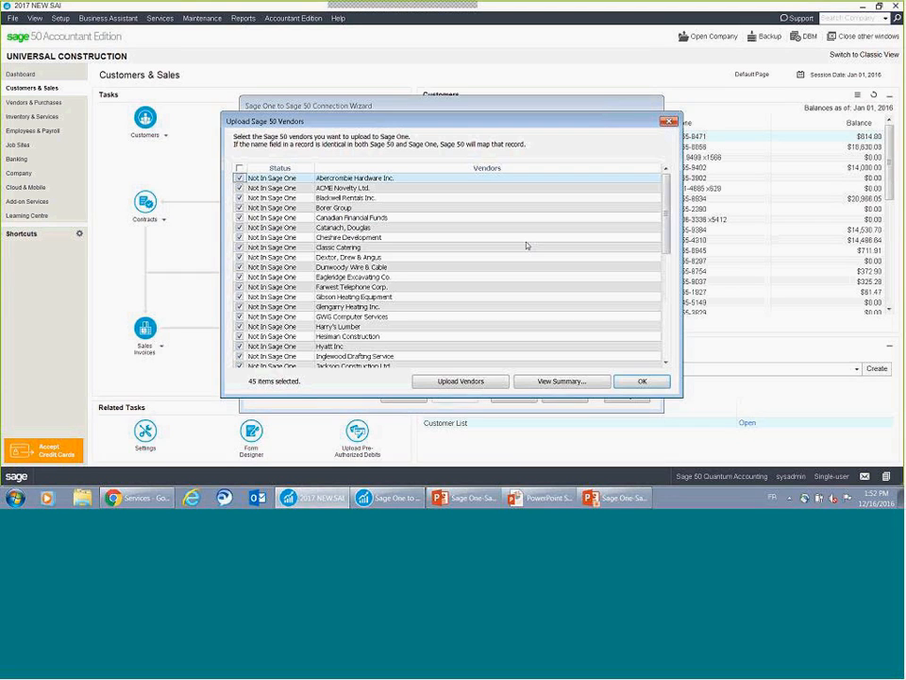
click(460, 381)
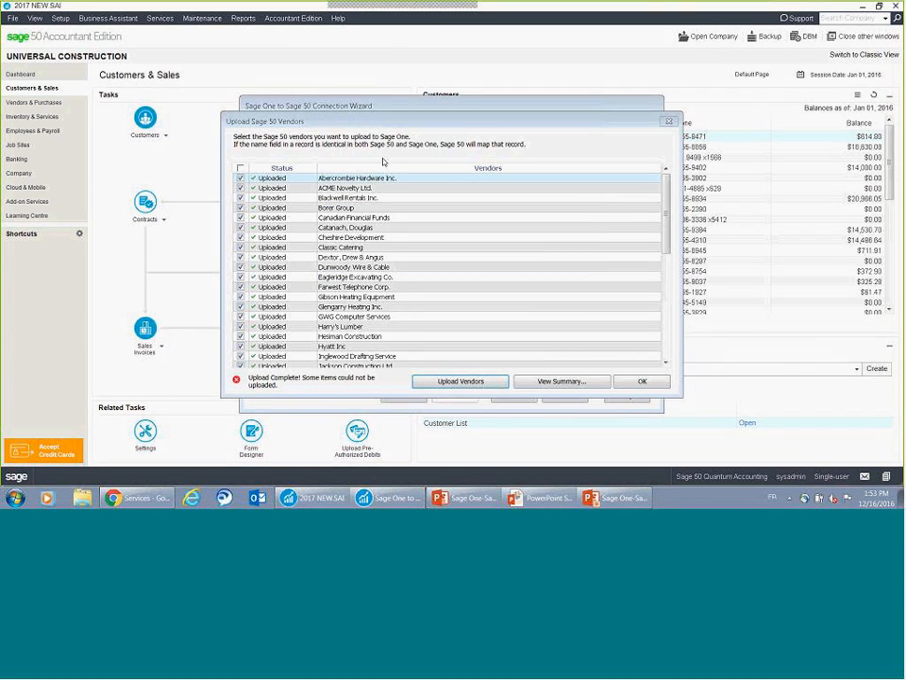
click(643, 383)
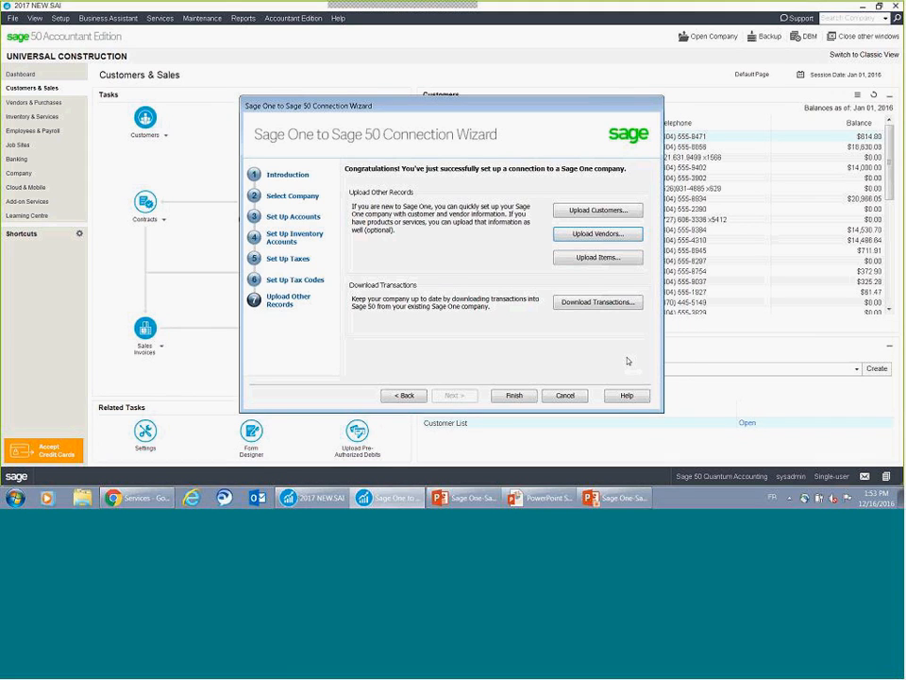
- Upload only the Sage 50 items of type Activity to Sage One, then finish the connection wizard
click(576, 262)
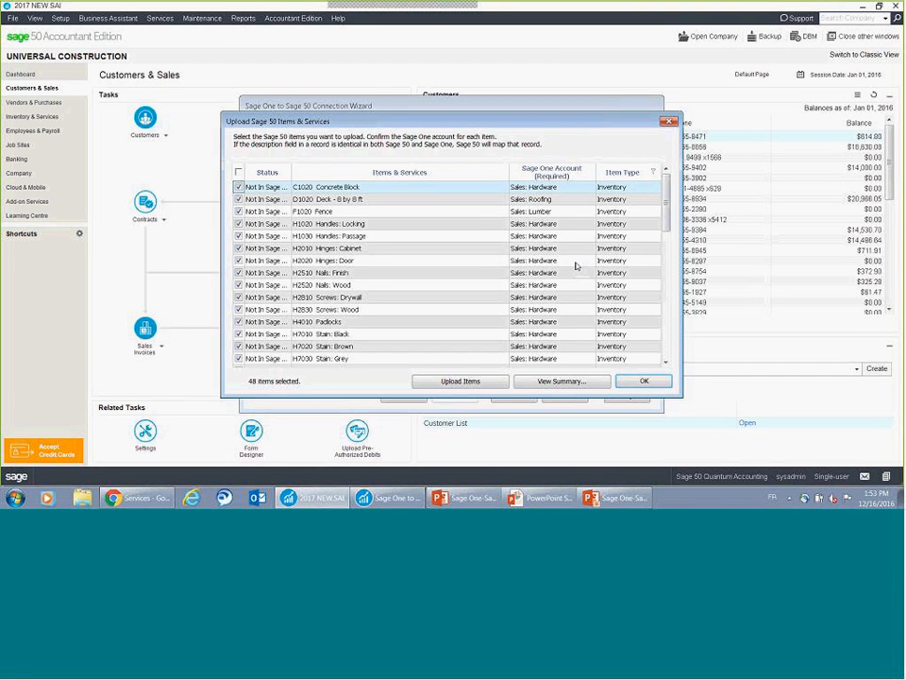
click(654, 173)
click(642, 190)
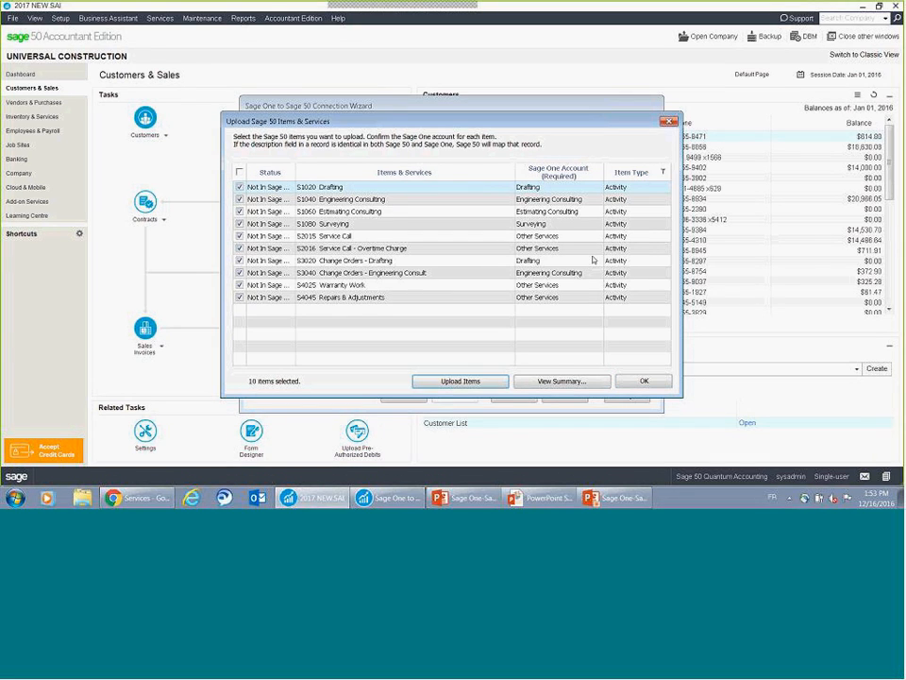
click(481, 382)
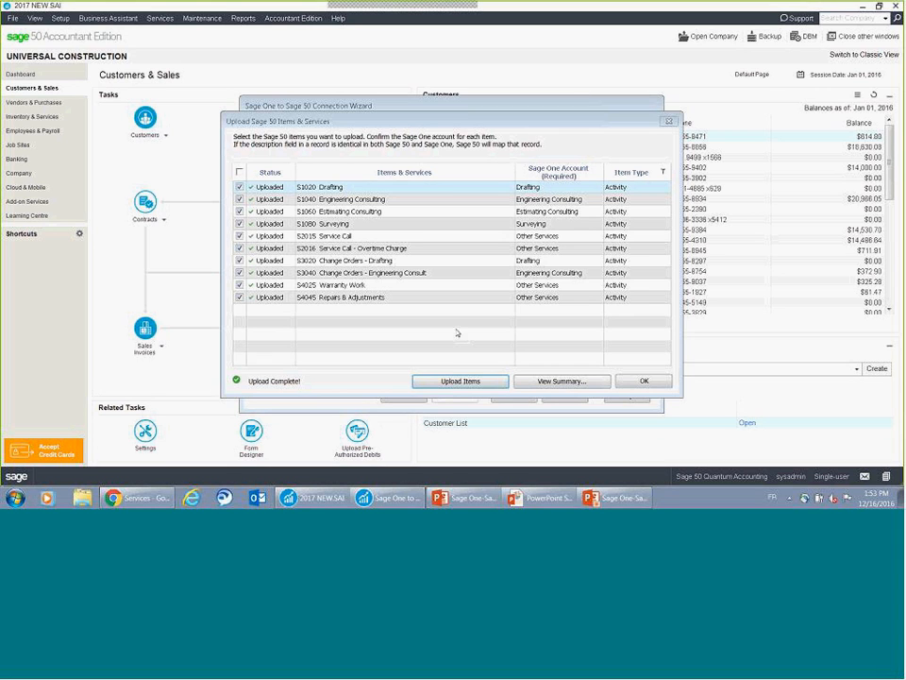
click(637, 382)
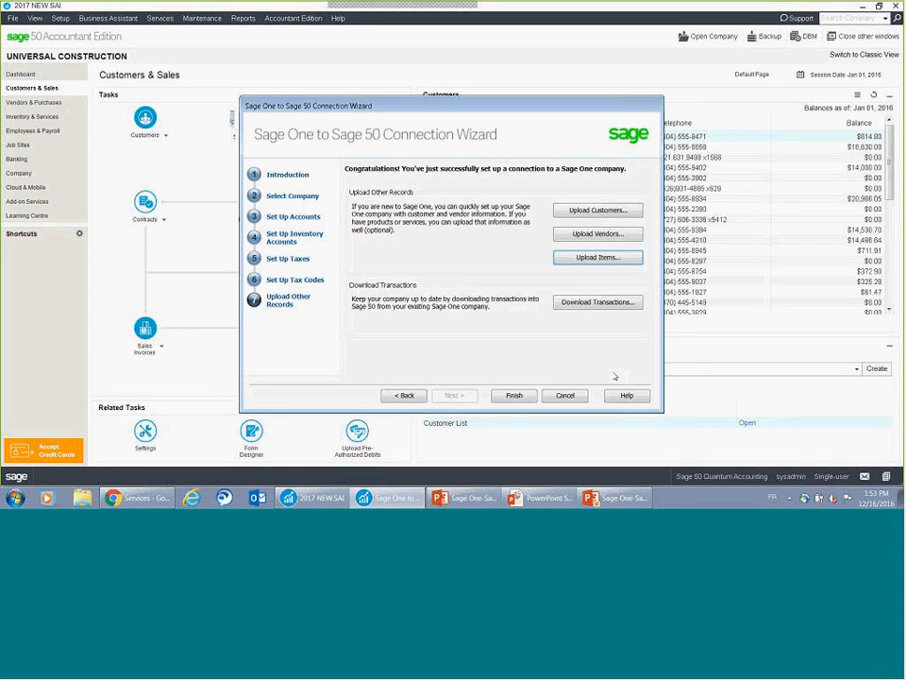
click(513, 395)
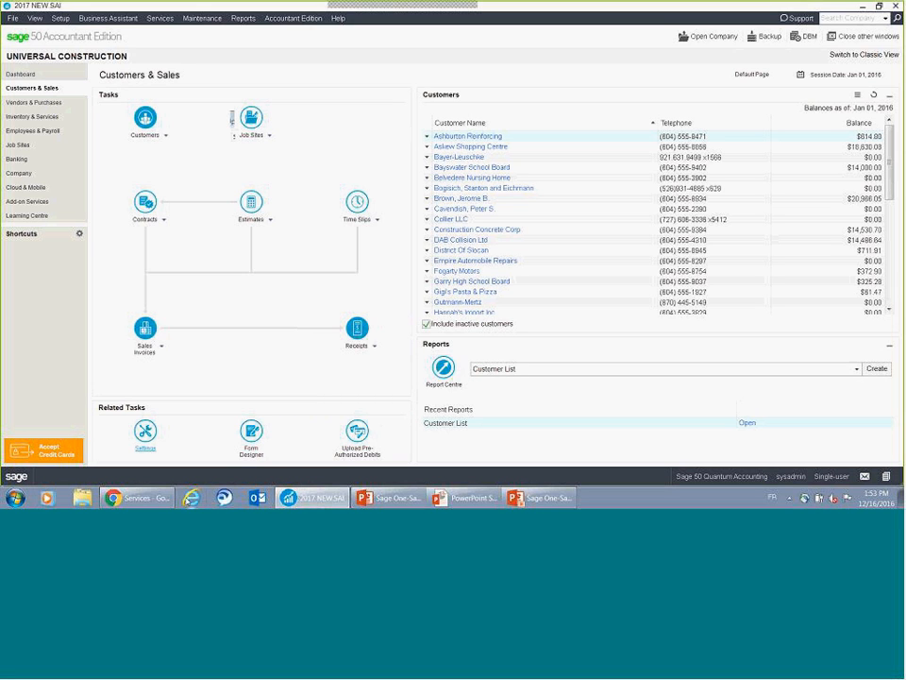
- Switch to Sage One in Chrome and review the uploaded services, customers and vendors
click(156, 501)
mouse_move(263, 113)
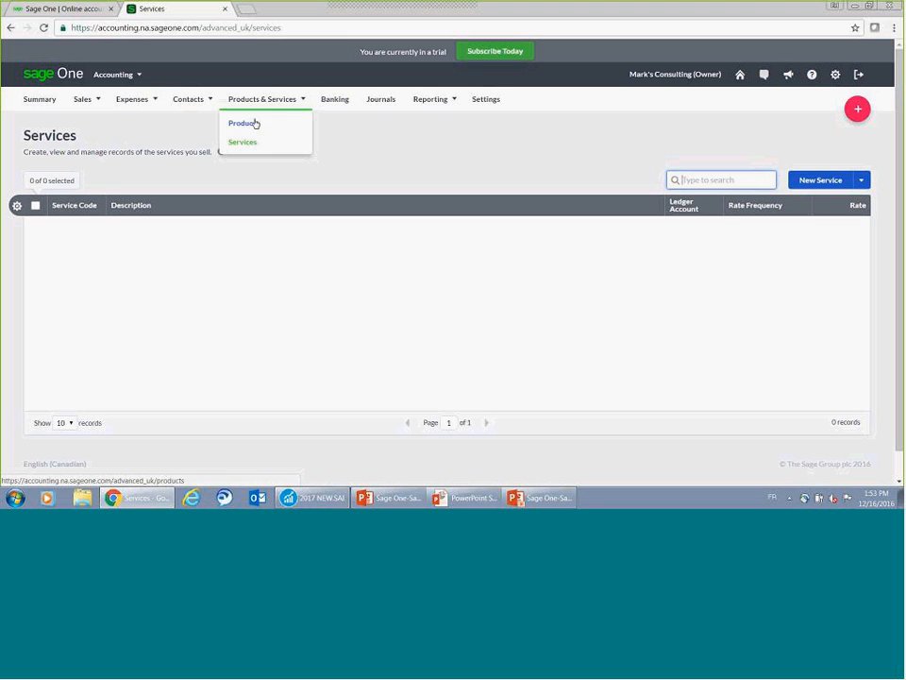
click(243, 144)
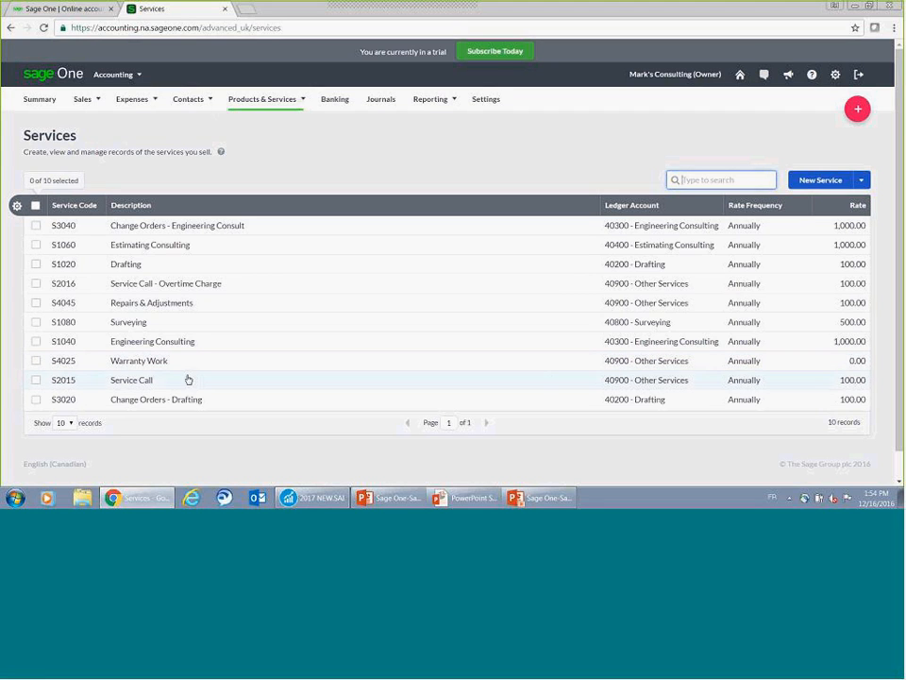
click(189, 99)
click(188, 121)
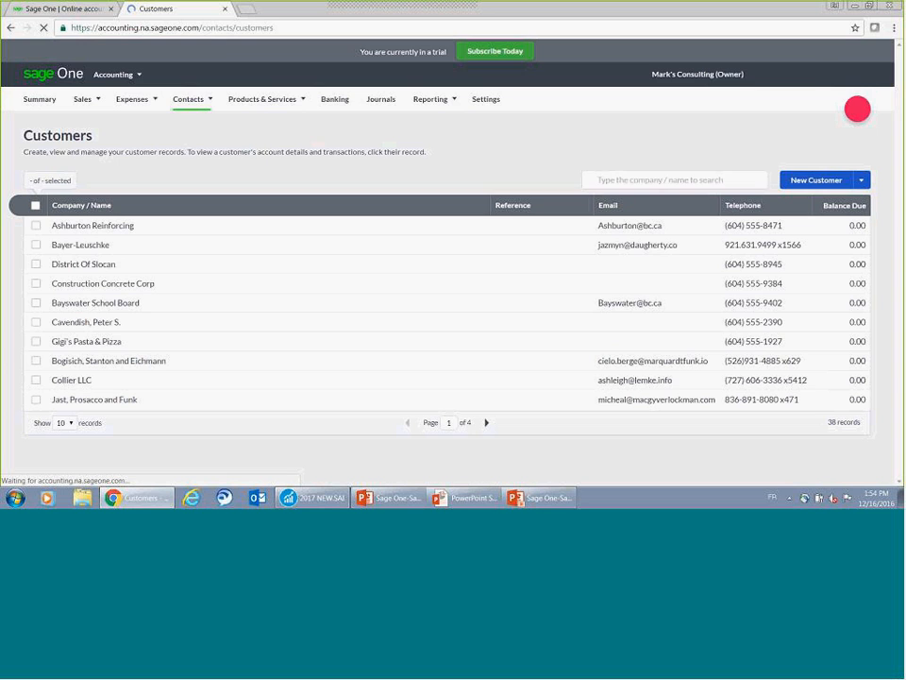
mouse_move(189, 101)
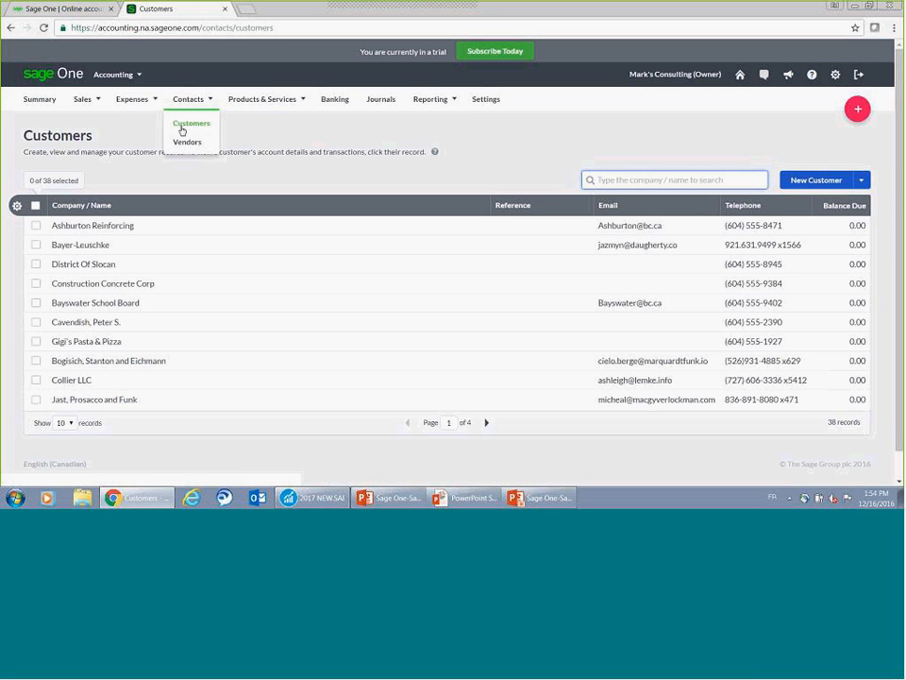
click(187, 142)
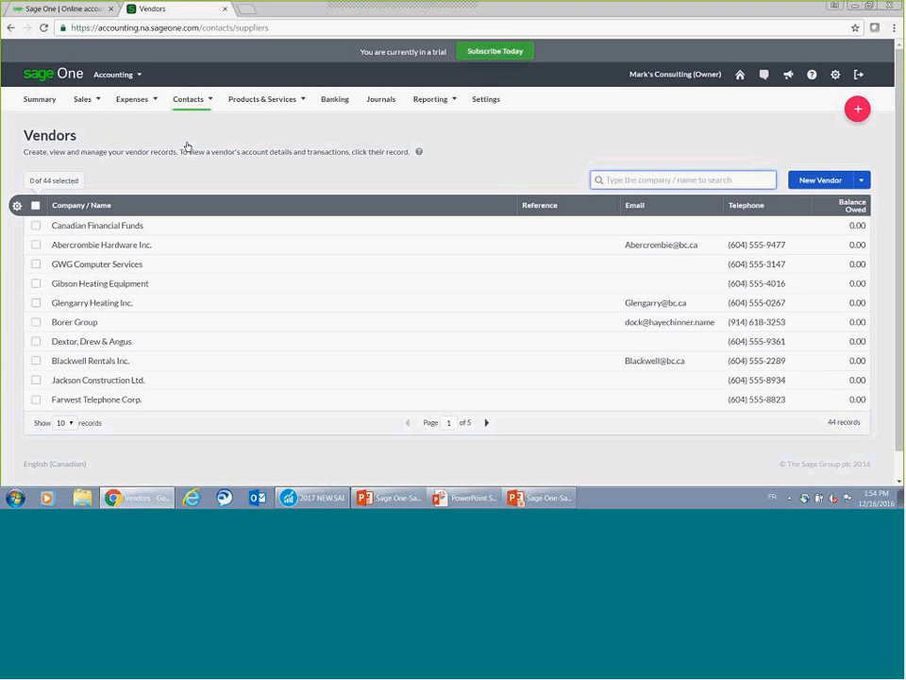
- Examine the bank and cash accounts in Sage One's banking area
click(333, 102)
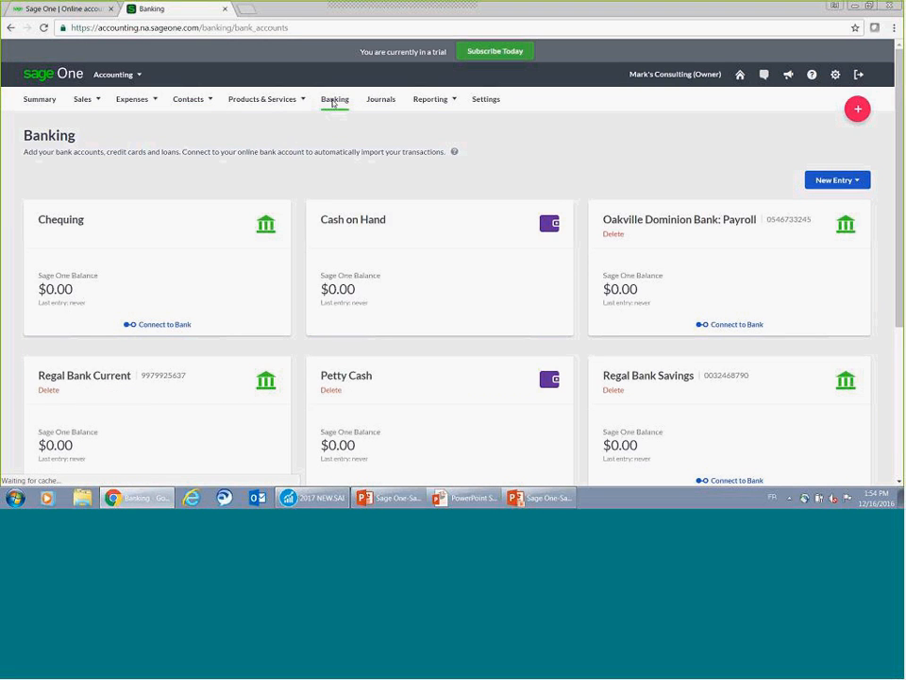
scroll(355, 149, down, 1)
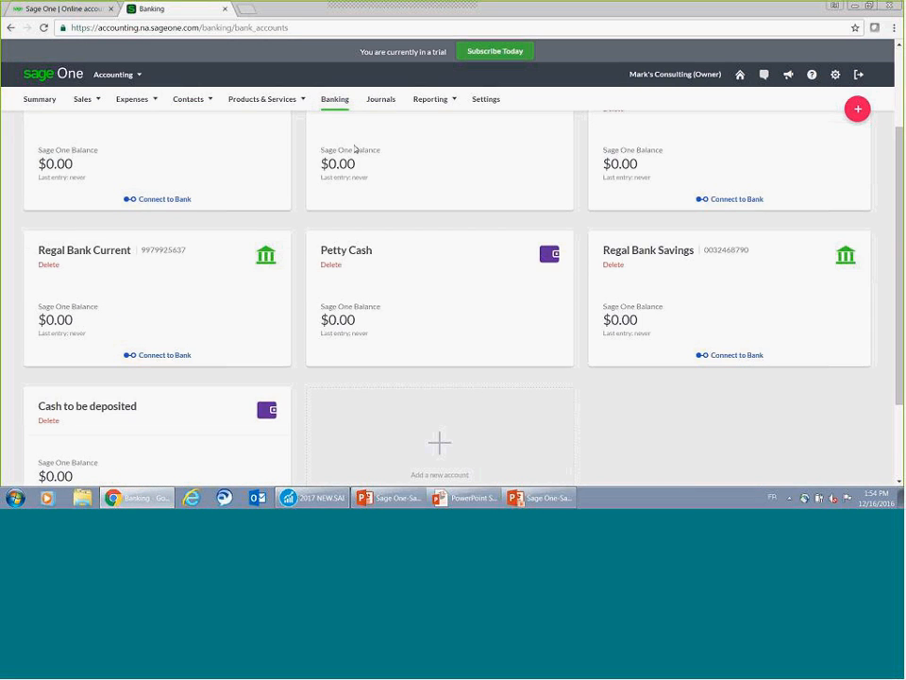
scroll(355, 149, down, 1)
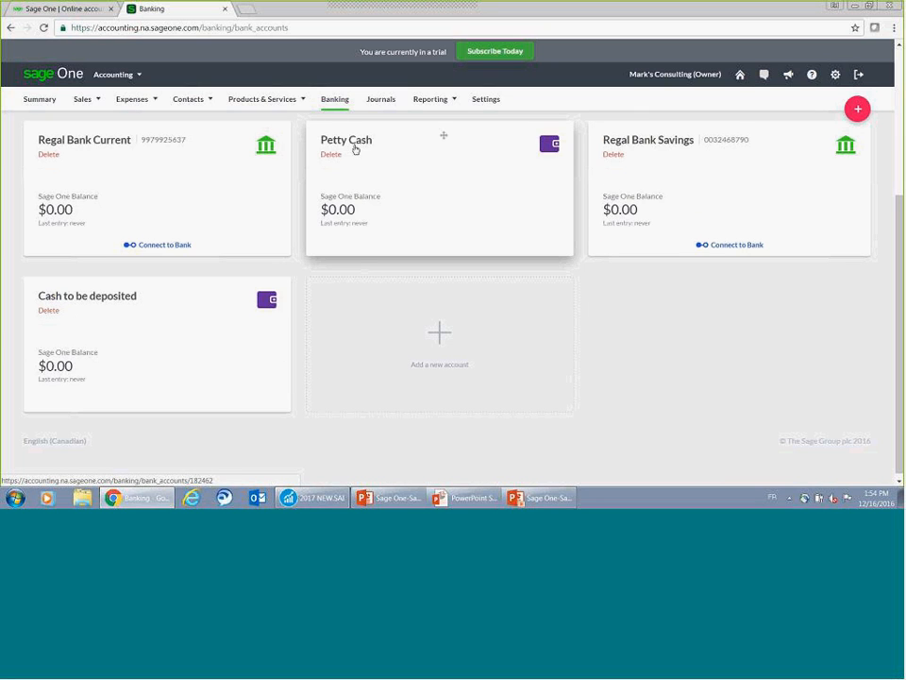
scroll(355, 150, up, 2)
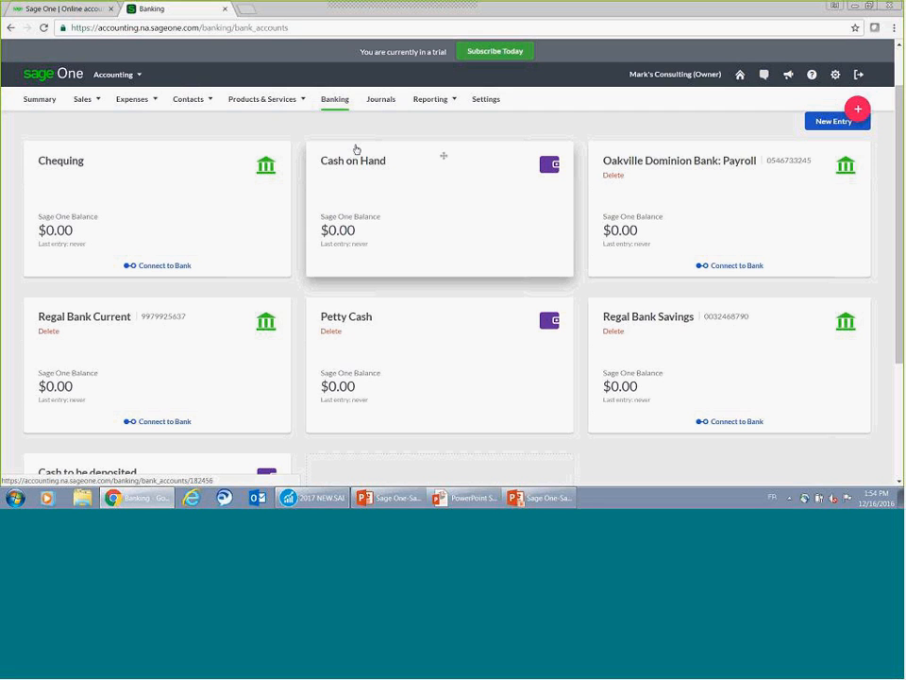
scroll(356, 149, down, 2)
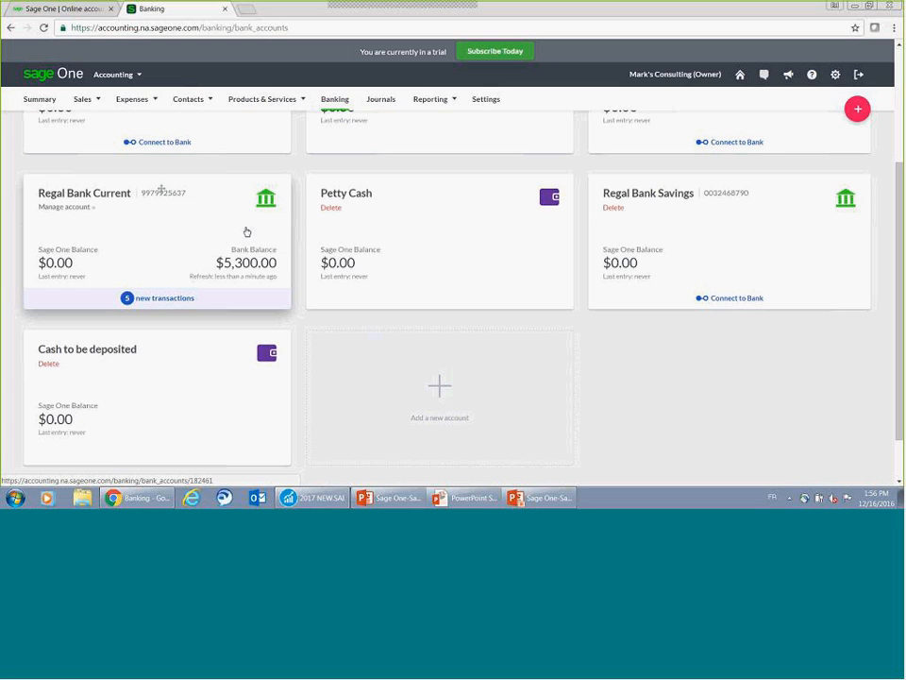
- Open Regal Bank Current's new transactions and assign the $1,200.00 line to contact District Of Slocan and account 4000 - Sales
click(152, 302)
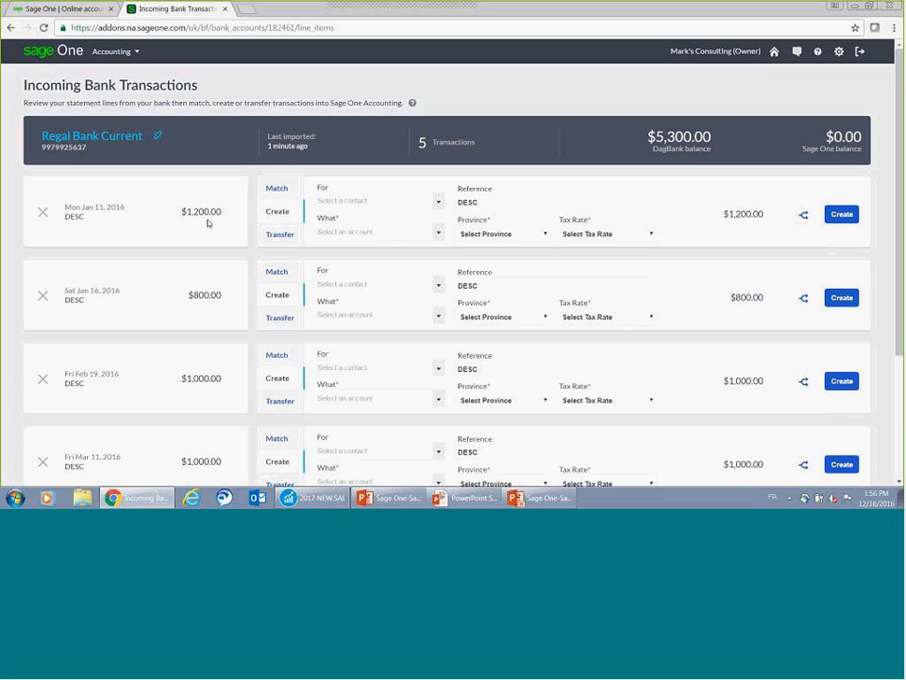
click(397, 199)
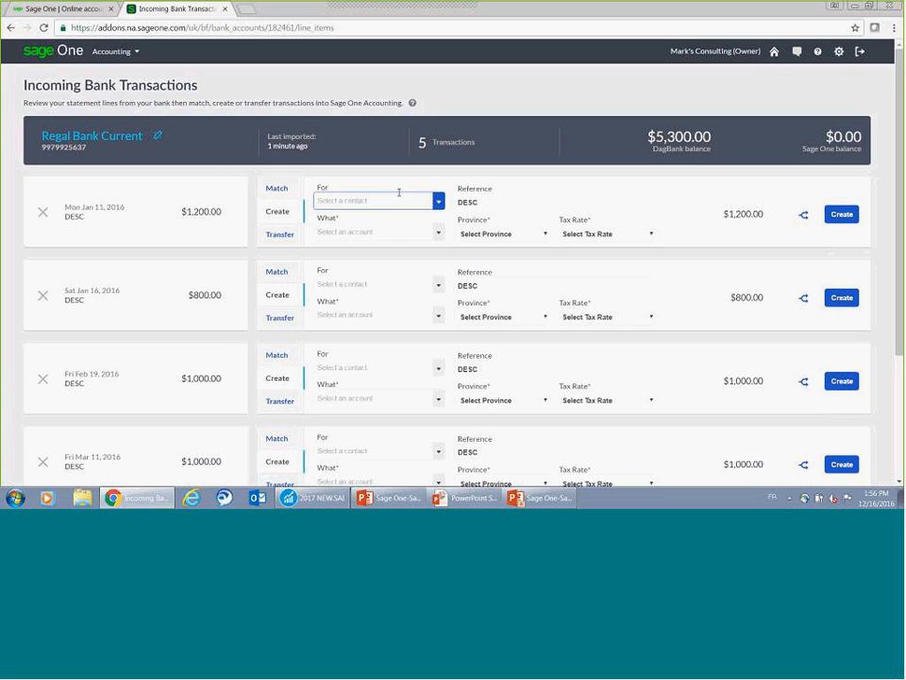
click(438, 202)
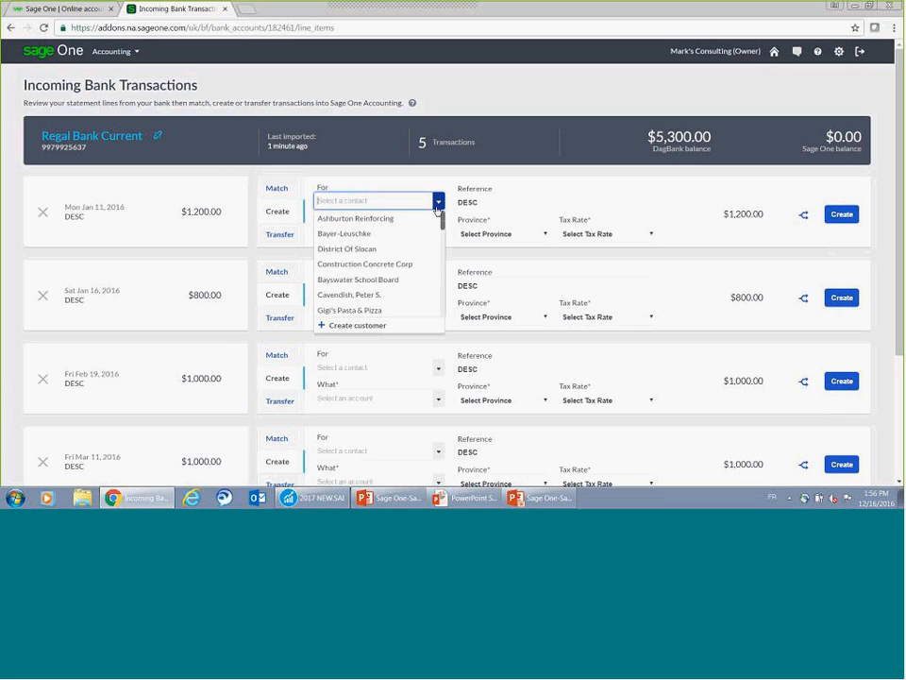
click(399, 249)
click(437, 233)
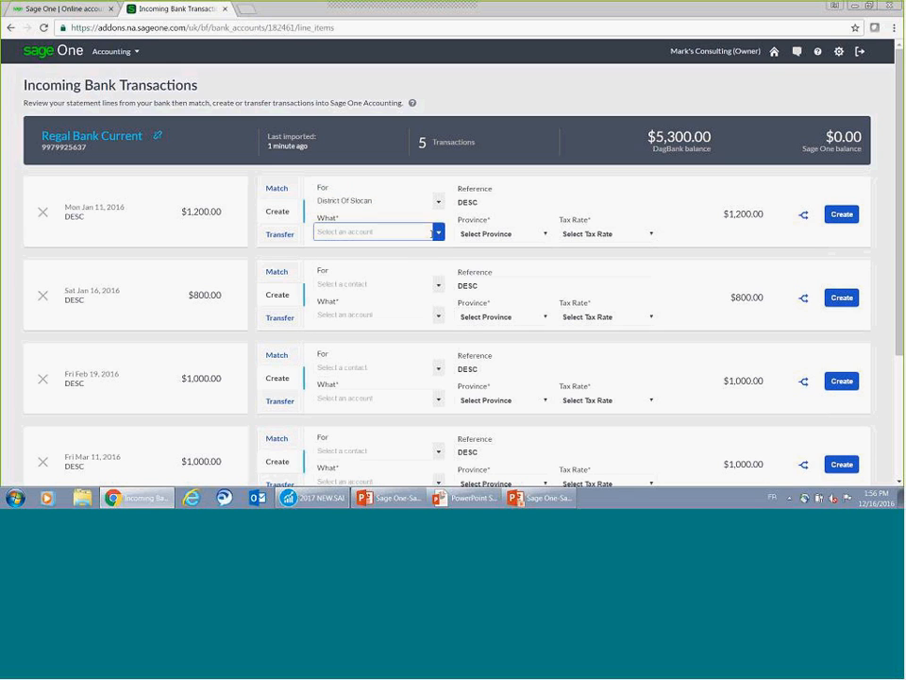
click(438, 234)
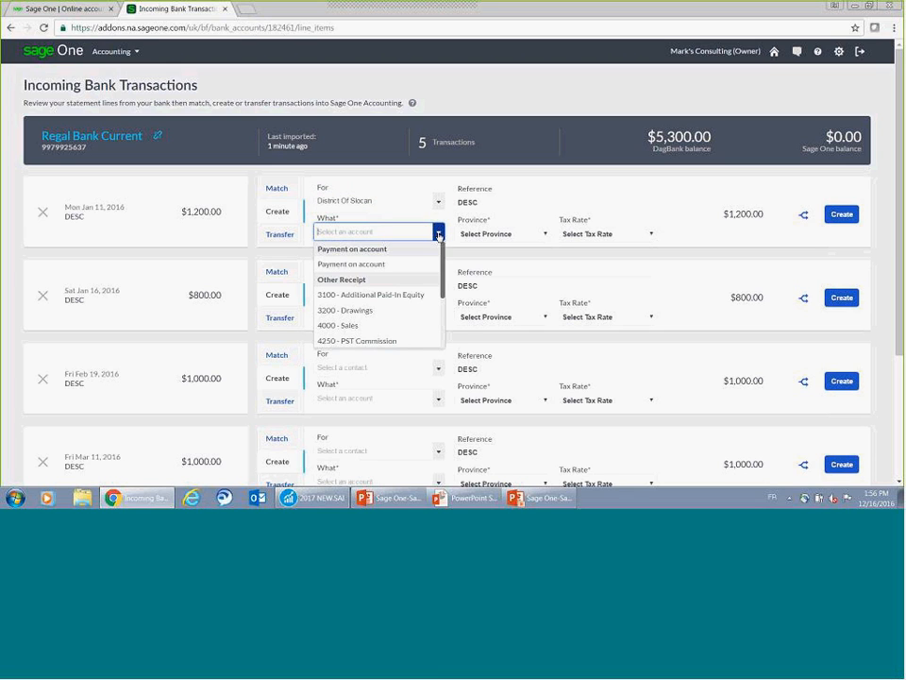
click(373, 326)
click(371, 319)
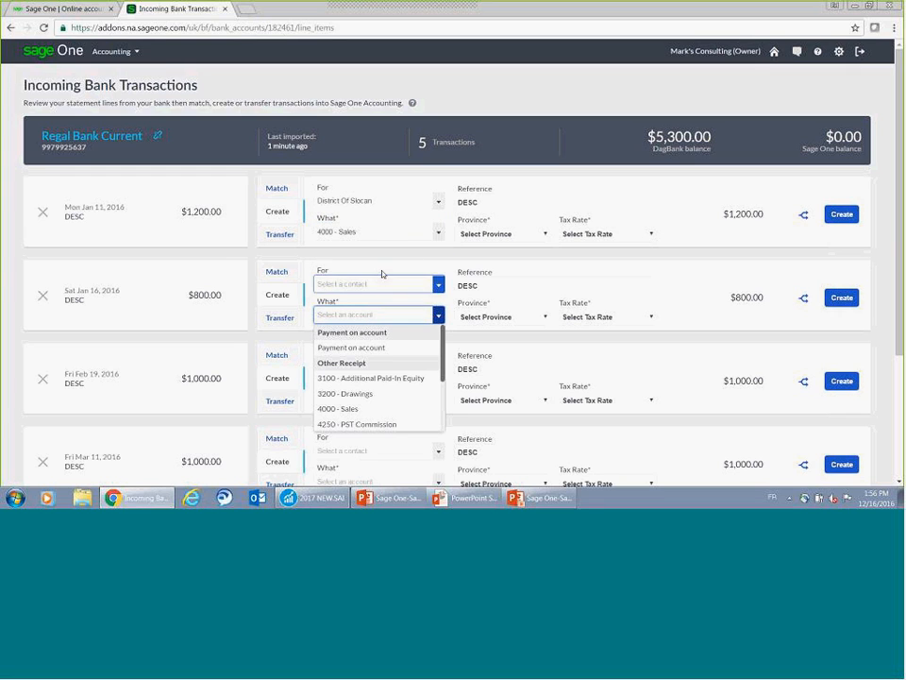
- Set the $1,200.00 transaction's province to British Columbia and its tax rate to GST & PST 12.00%
click(505, 236)
click(472, 262)
click(604, 233)
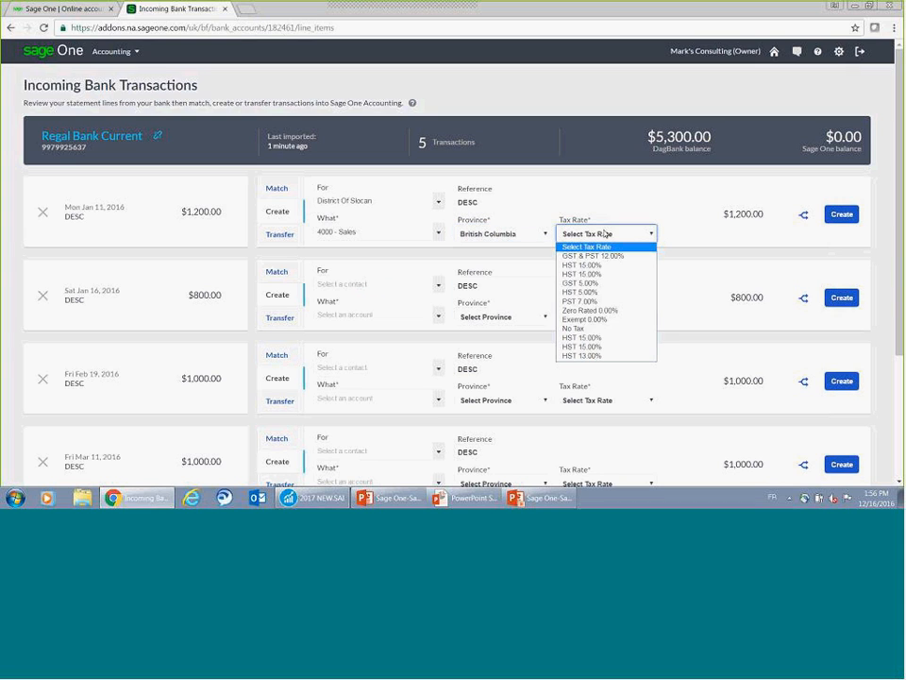
click(603, 255)
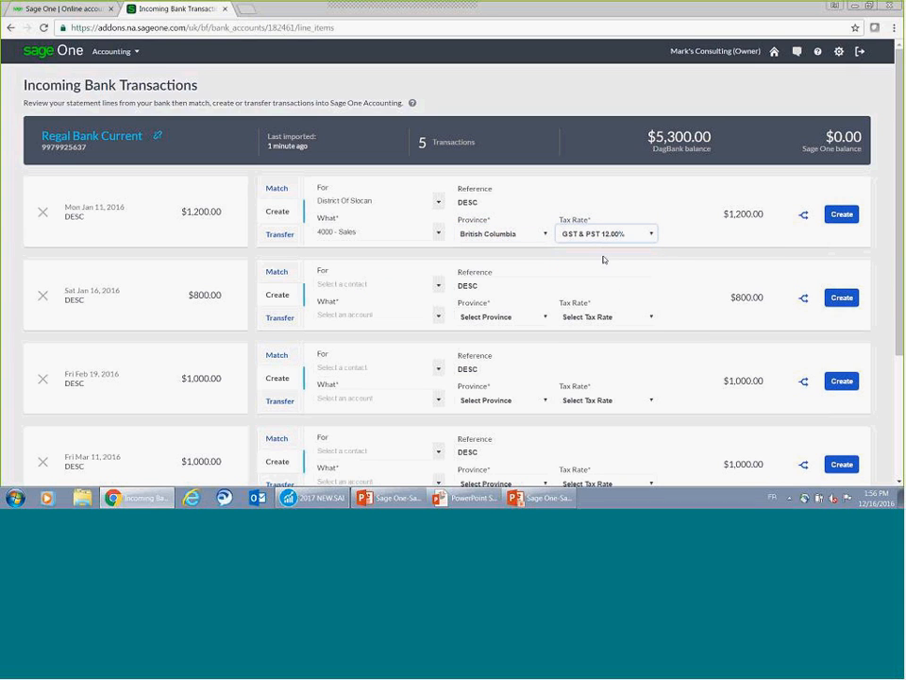
- Check the split breakdown of the $1,200.00 transaction, cancel the split and create the entry as a single line
click(804, 215)
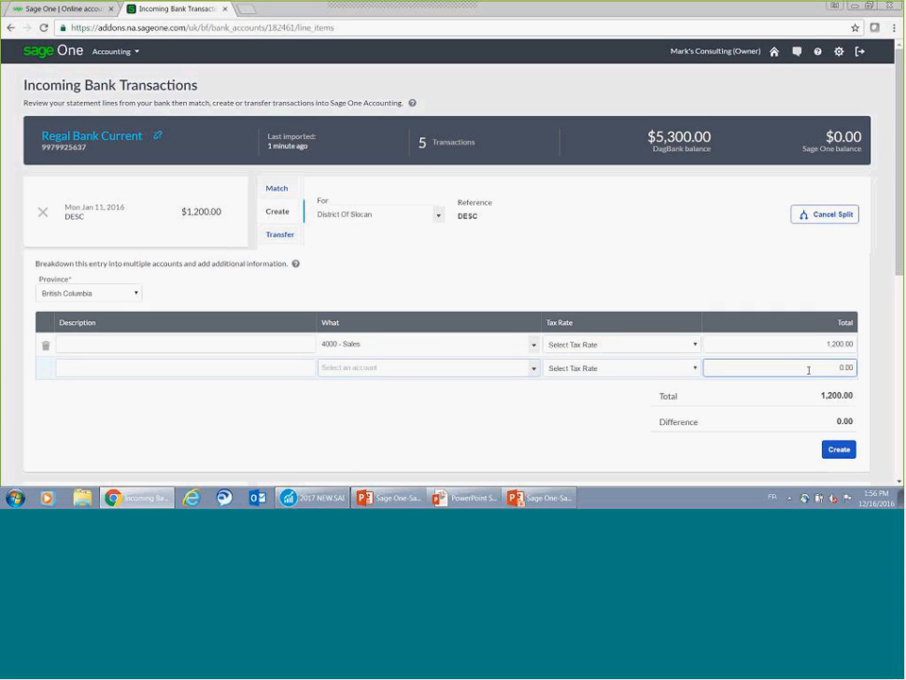
click(815, 217)
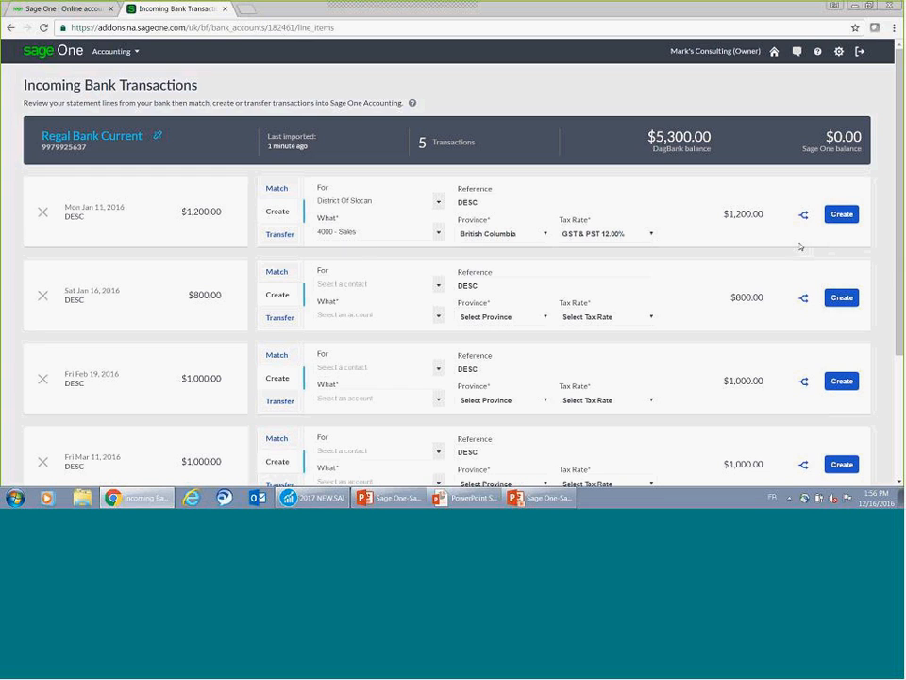
click(846, 216)
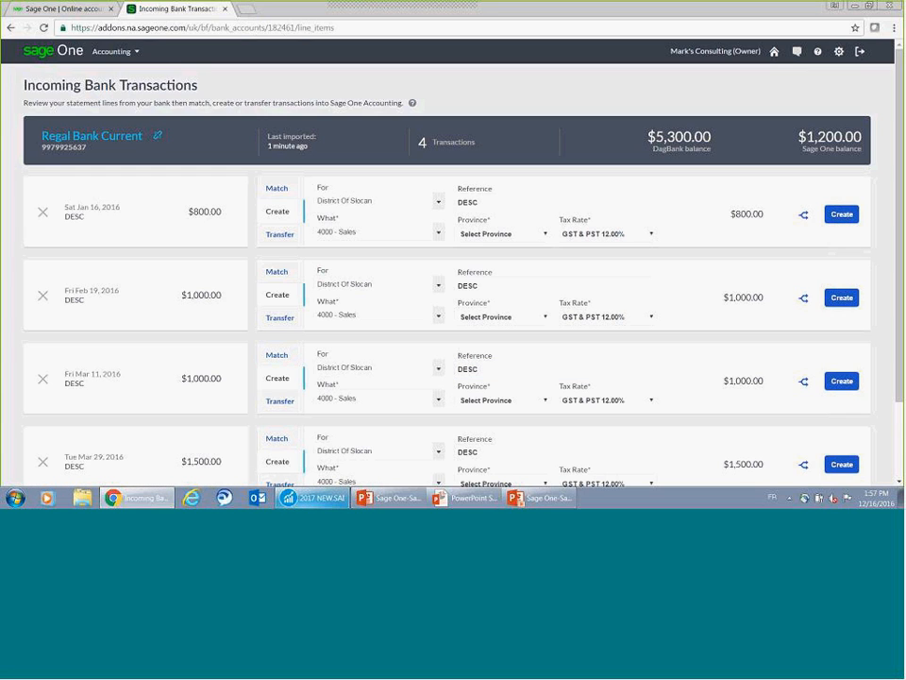
- Switch to Sage 50 and download the transactions created in Sage One into Universal Construction
click(309, 500)
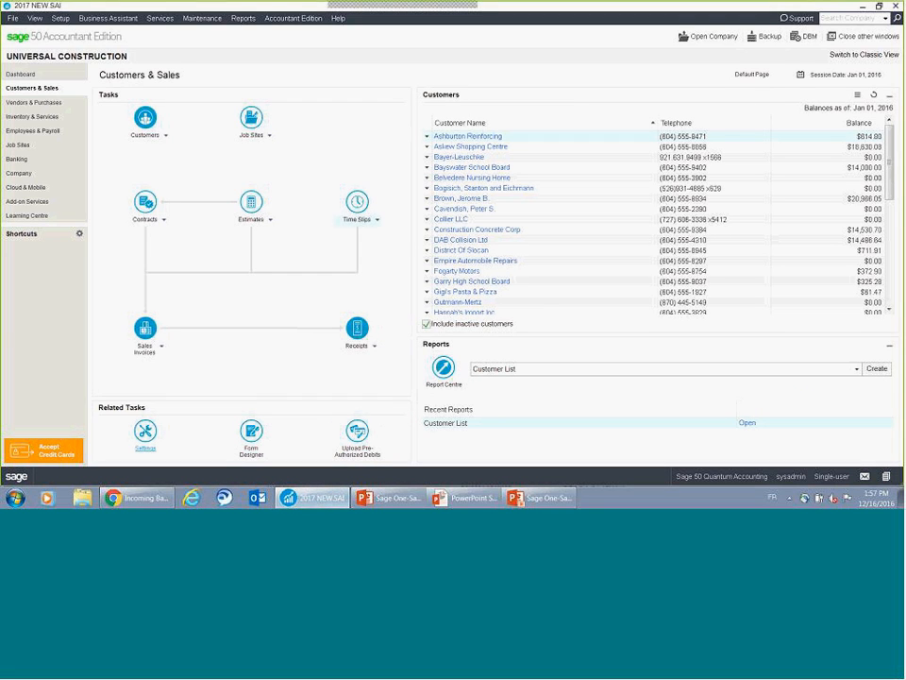
click(15, 19)
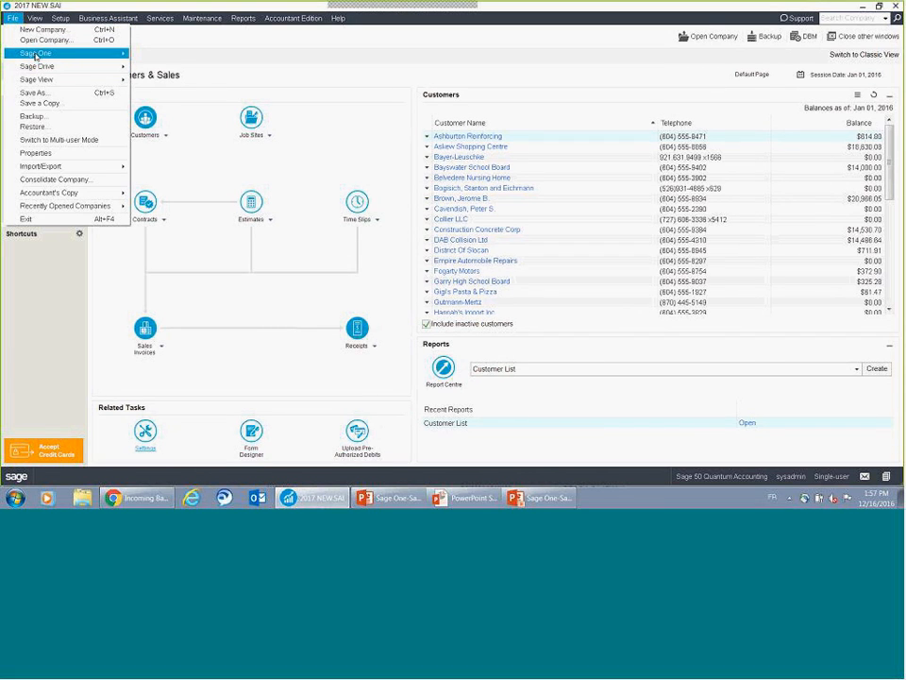
mouse_move(35, 55)
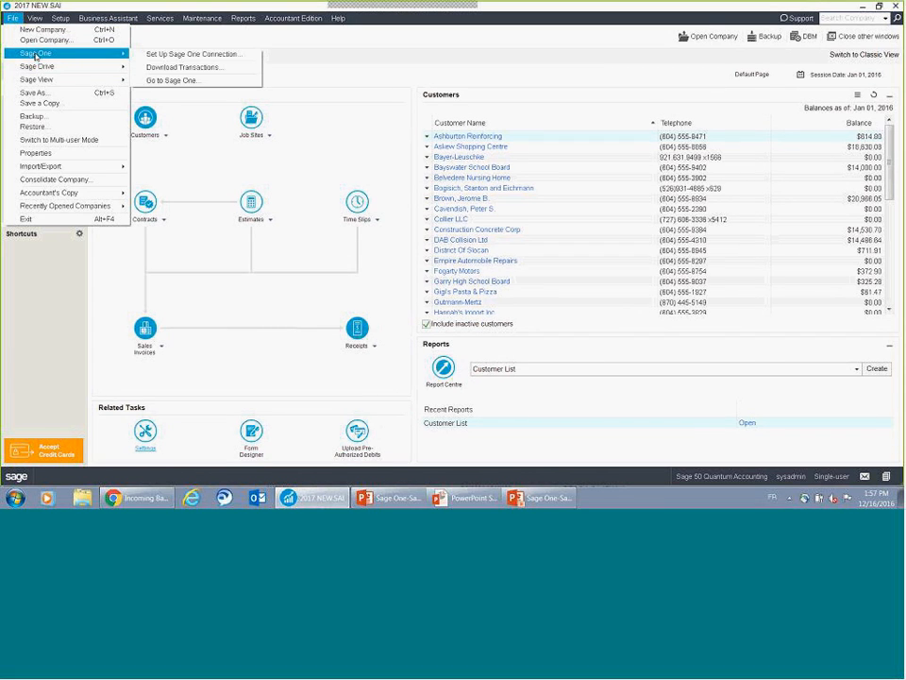
click(175, 71)
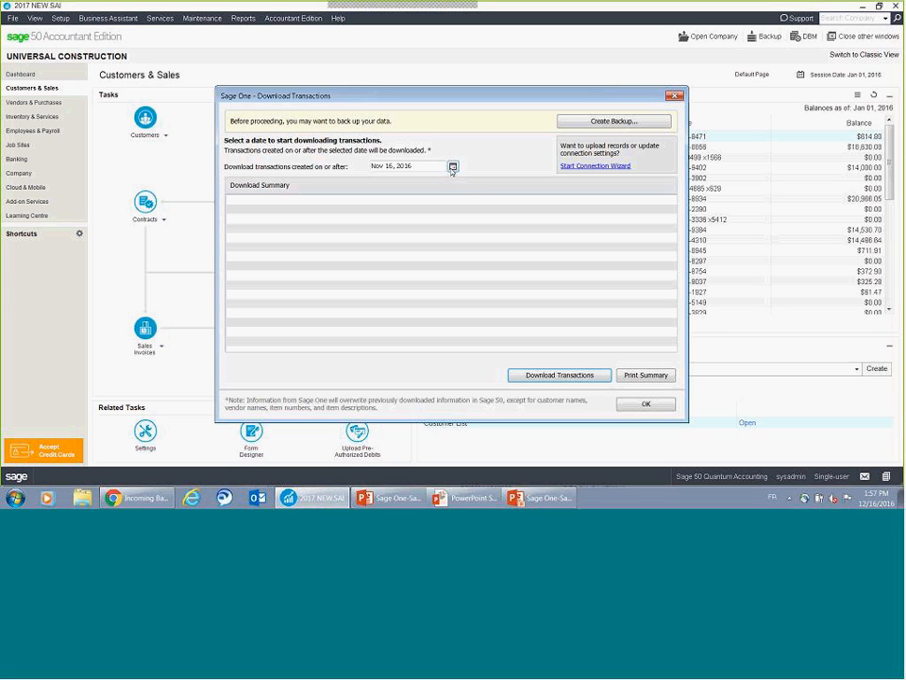
click(550, 376)
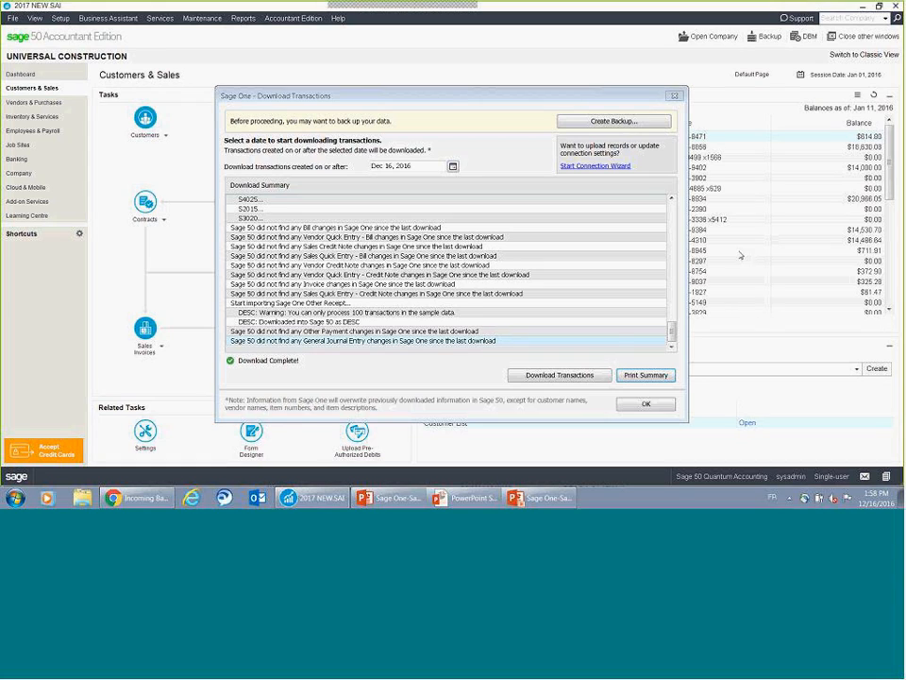
- Review the download summary from the customers, vendors and services through to the imported transactions, and close the download window
scroll(676, 318, up, 5)
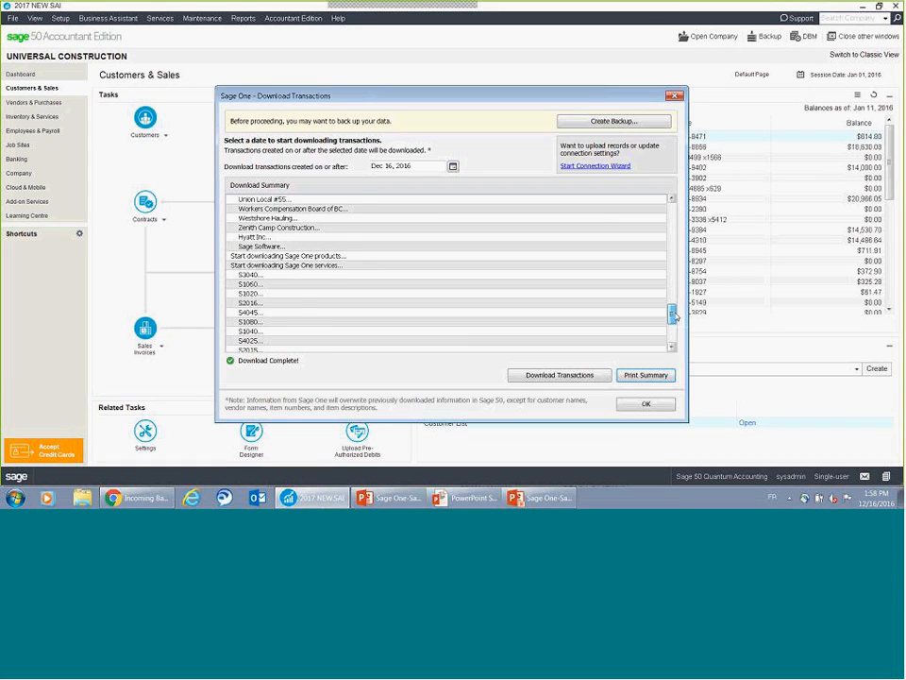
drag(673, 315, 673, 198)
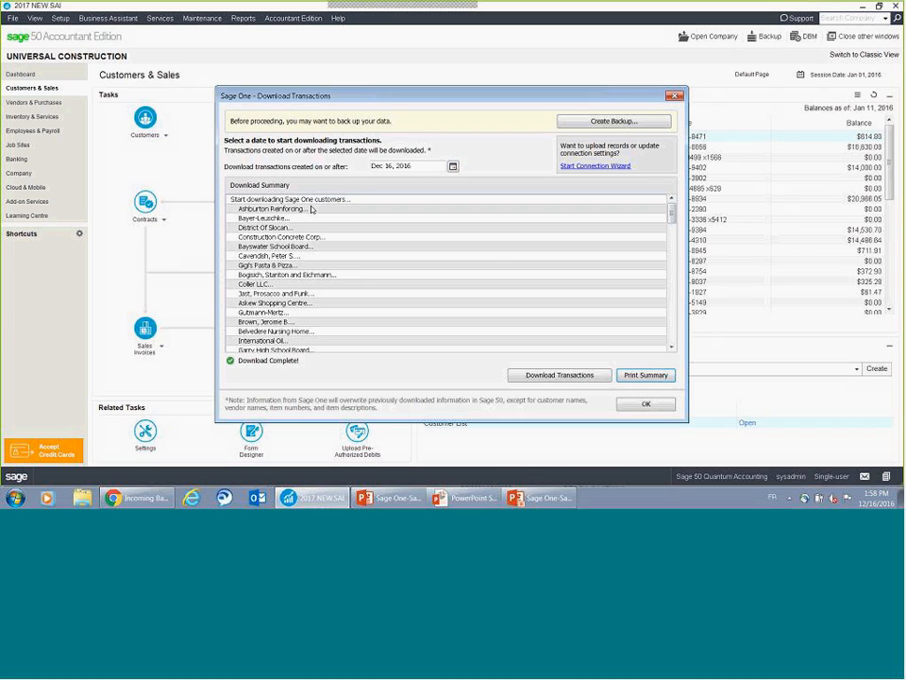
drag(673, 214, 677, 259)
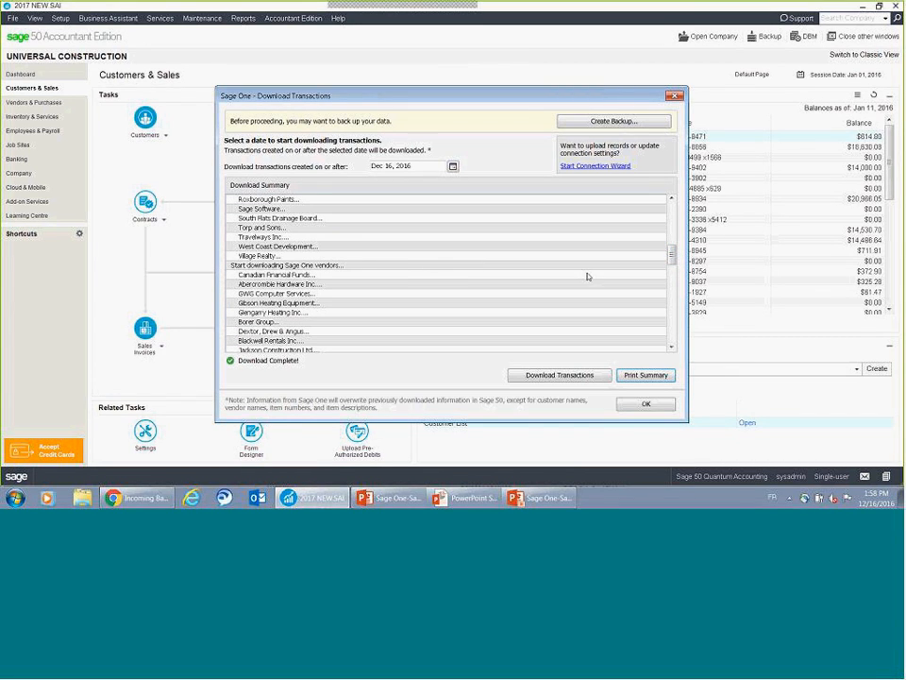
drag(675, 262, 677, 313)
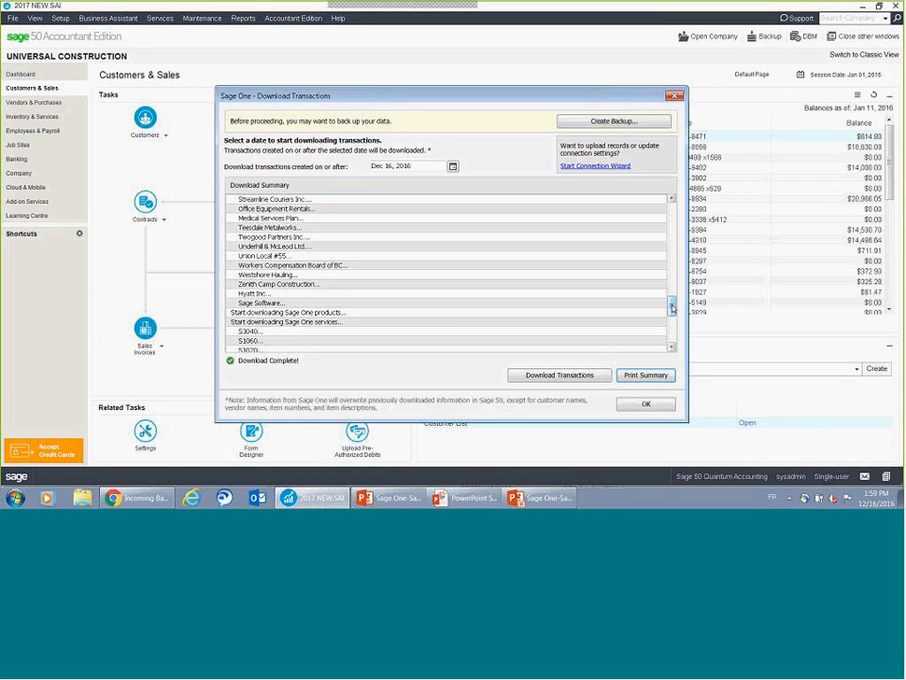
drag(672, 307, 677, 332)
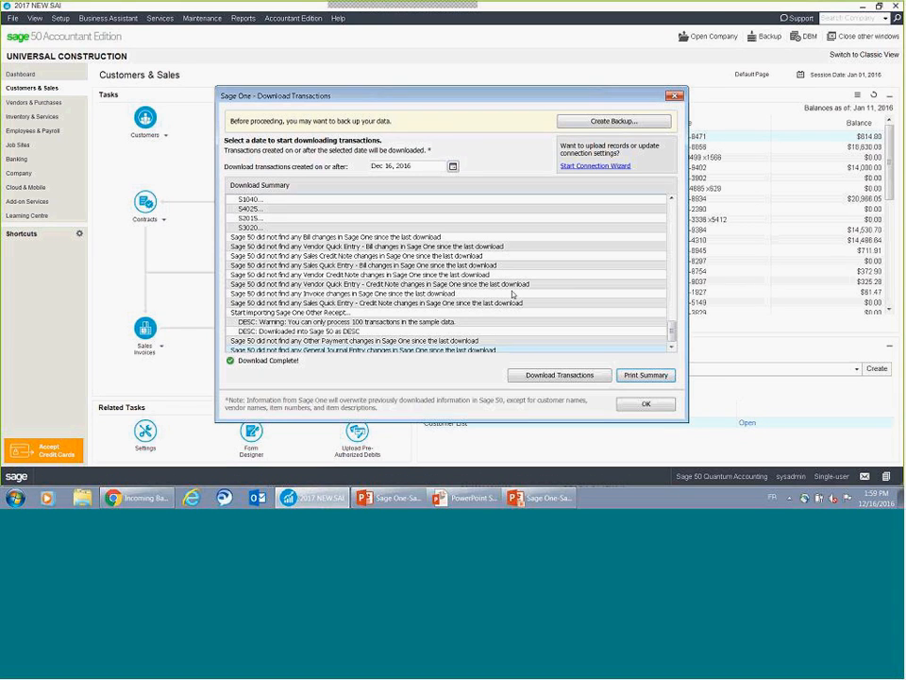
scroll(676, 329, down, 1)
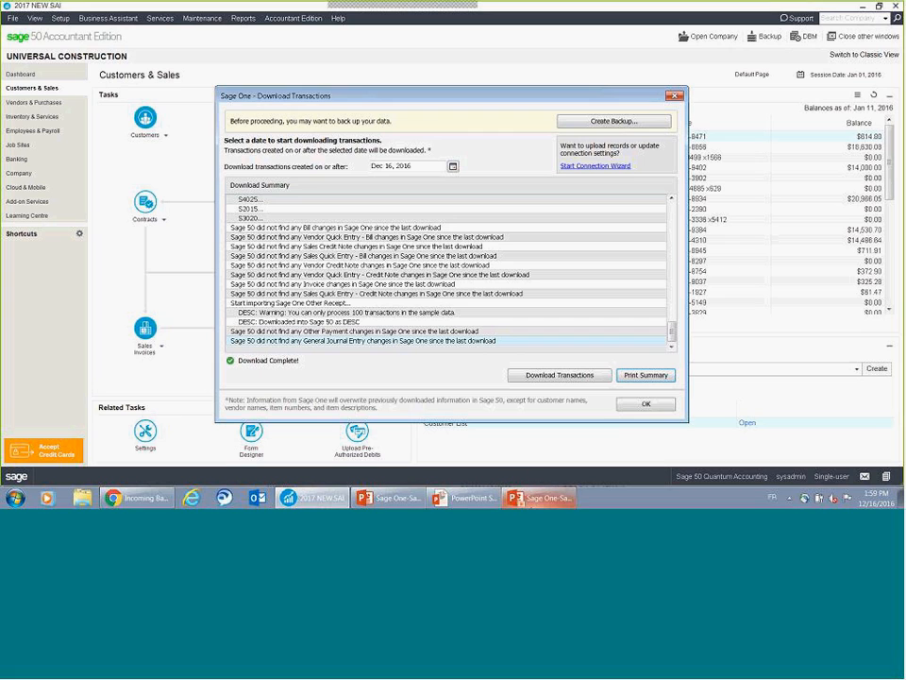
click(646, 404)
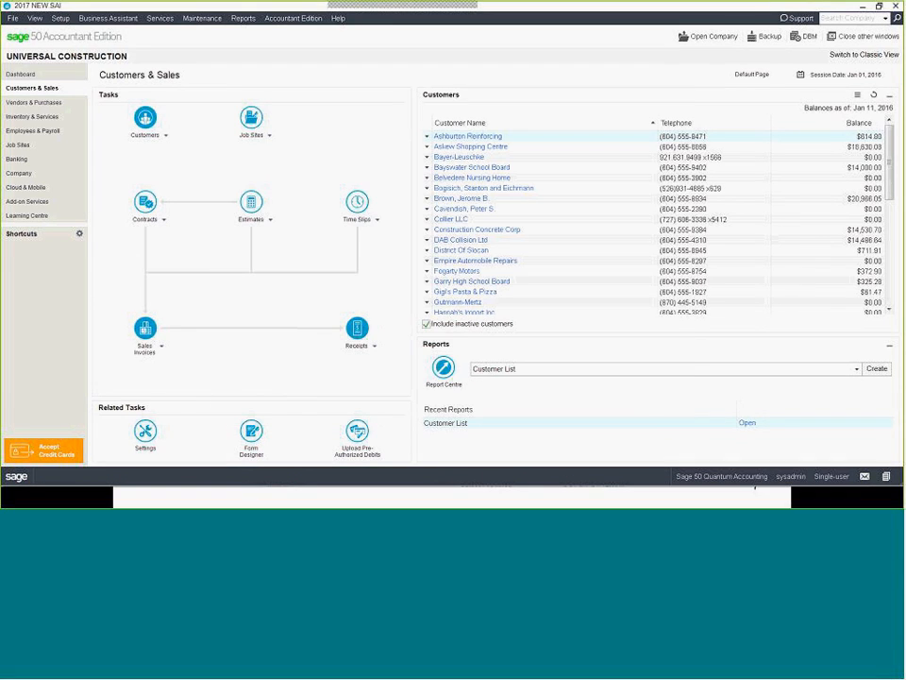